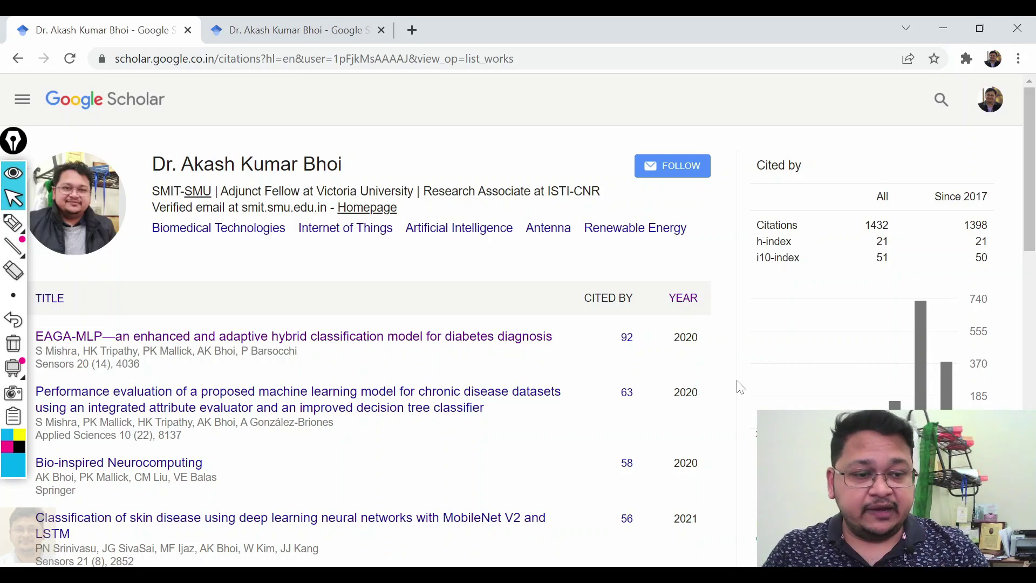
- Switch to the ABTeR profile with the empty article list and draw a cross and a tick over that list with the pen
{"action": "left_click", "coordinate": [272, 27]}
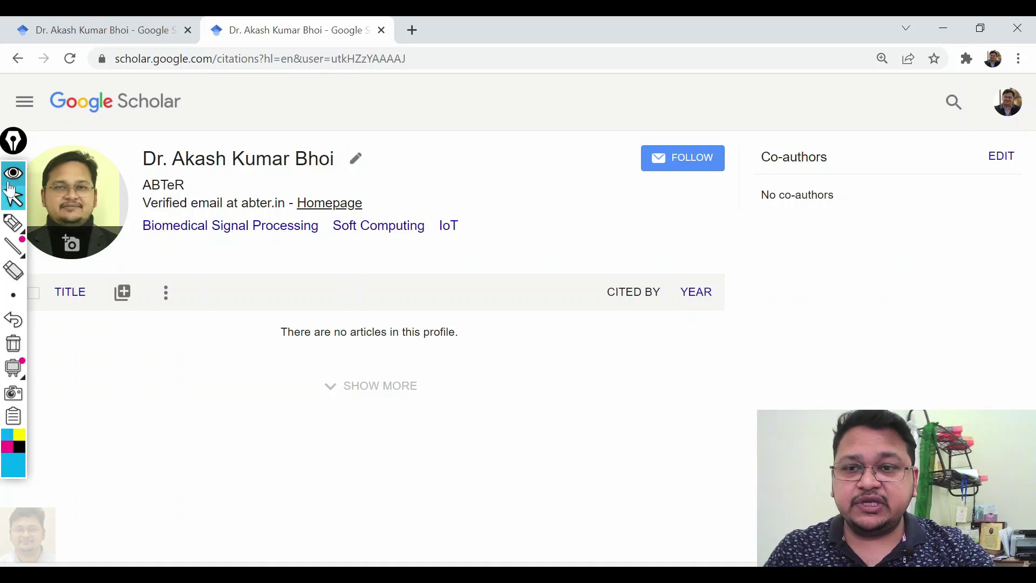
{"action": "left_click", "coordinate": [20, 228]}
{"action": "mouse_move", "coordinate": [482, 330]}
{"action": "left_mouse_down"}
{"action": "mouse_move", "coordinate": [162, 461]}
{"action": "mouse_move", "coordinate": [221, 488]}
{"action": "left_mouse_up"}
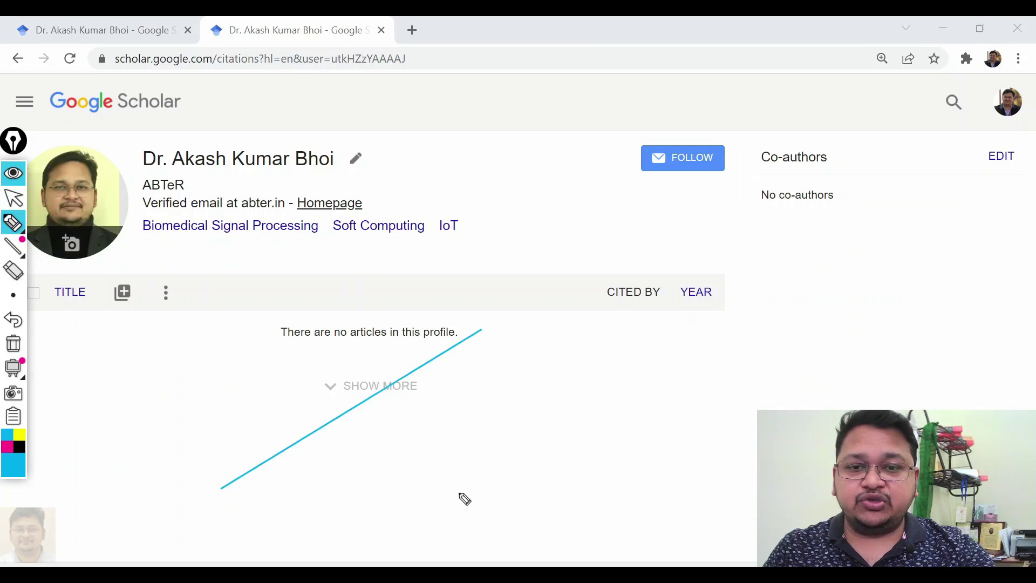
{"action": "left_click_drag", "start_coordinate": [270, 357], "coordinate": [513, 478]}
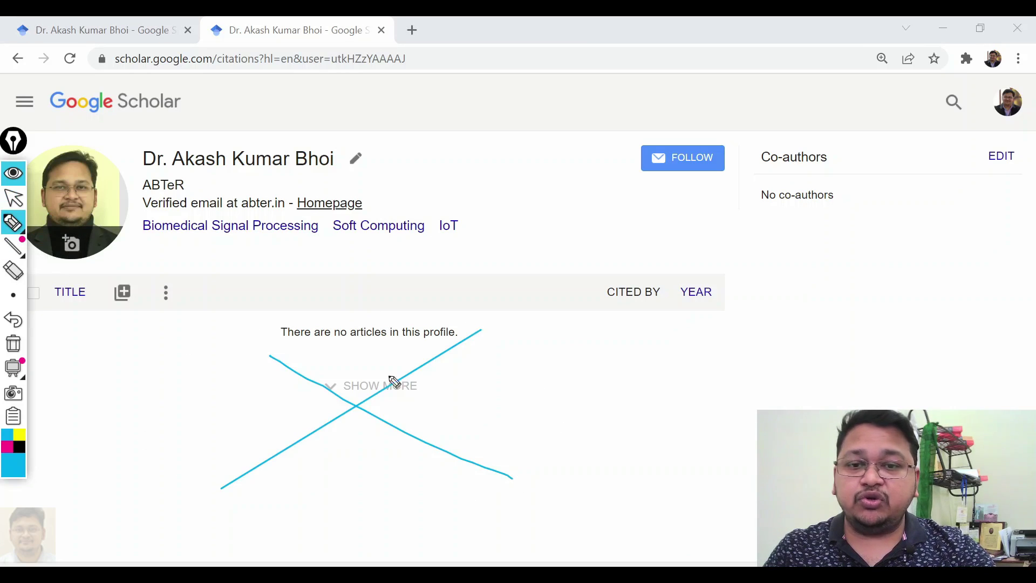
{"action": "left_click_drag", "start_coordinate": [198, 386], "coordinate": [284, 322]}
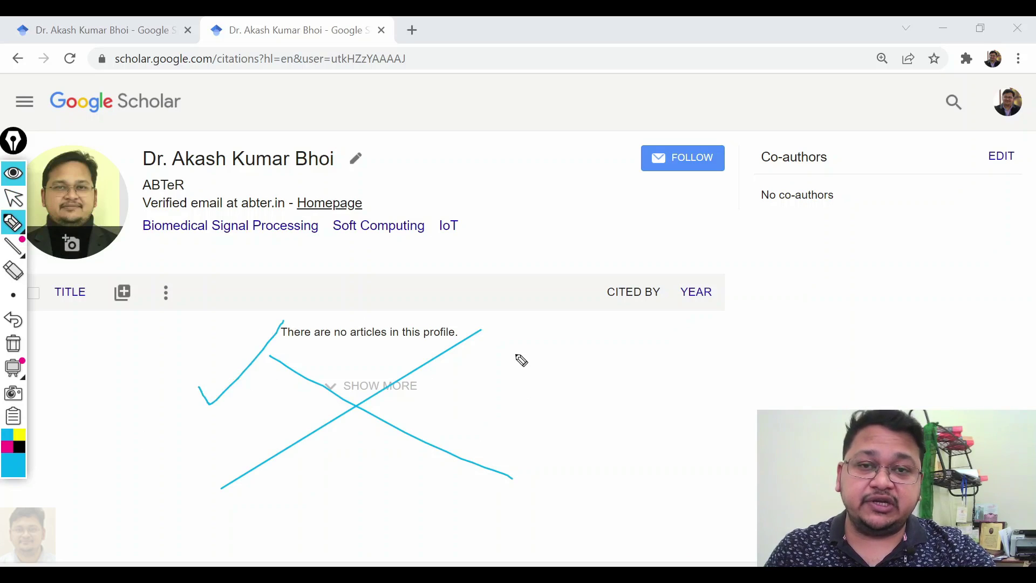
- Sketch a box and handwritten notes with a question mark below the co-authors section, and clear all annotations
{"action": "left_click_drag", "start_coordinate": [794, 235], "coordinate": [799, 312]}
{"action": "mouse_move", "coordinate": [809, 254]}
{"action": "left_mouse_down"}
{"action": "mouse_move", "coordinate": [865, 309]}
{"action": "mouse_move", "coordinate": [809, 306]}
{"action": "mouse_move", "coordinate": [856, 270]}
{"action": "left_mouse_up"}
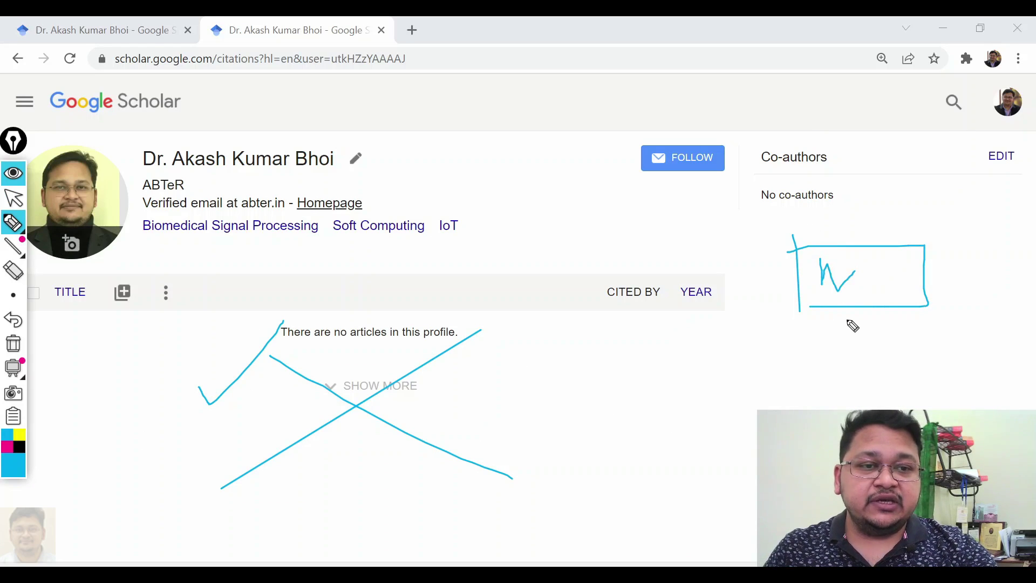
{"action": "mouse_move", "coordinate": [834, 330]}
{"action": "left_mouse_down"}
{"action": "mouse_move", "coordinate": [852, 354]}
{"action": "mouse_move", "coordinate": [883, 359]}
{"action": "left_mouse_up"}
{"action": "left_click", "coordinate": [833, 324]}
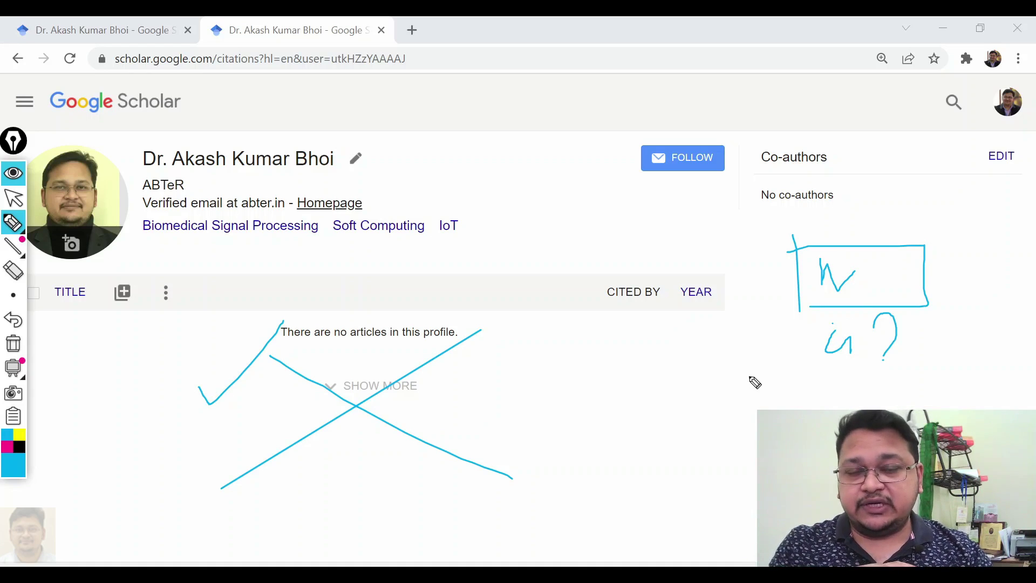
{"action": "left_click", "coordinate": [13, 344]}
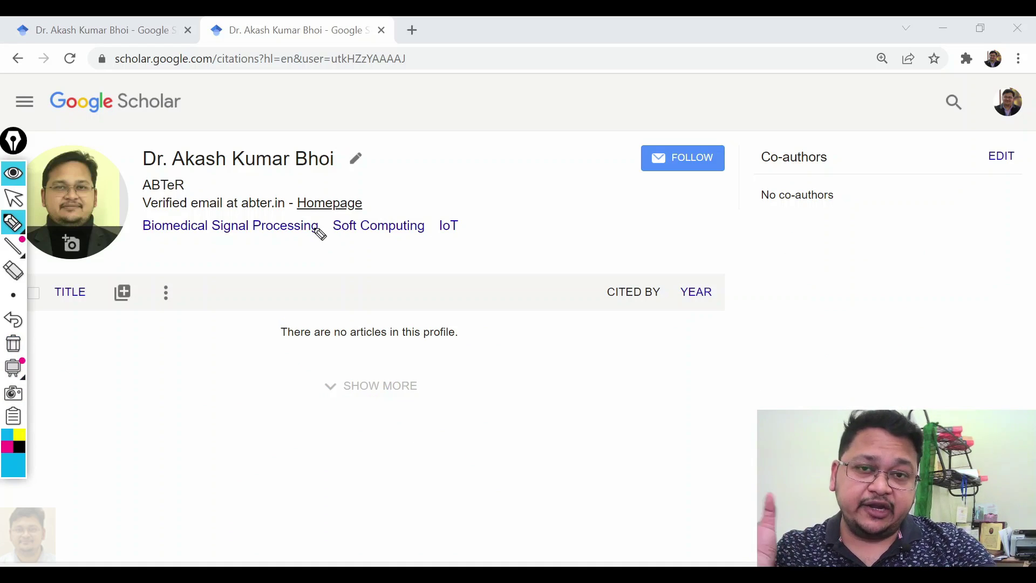
{"action": "left_click", "coordinate": [20, 200]}
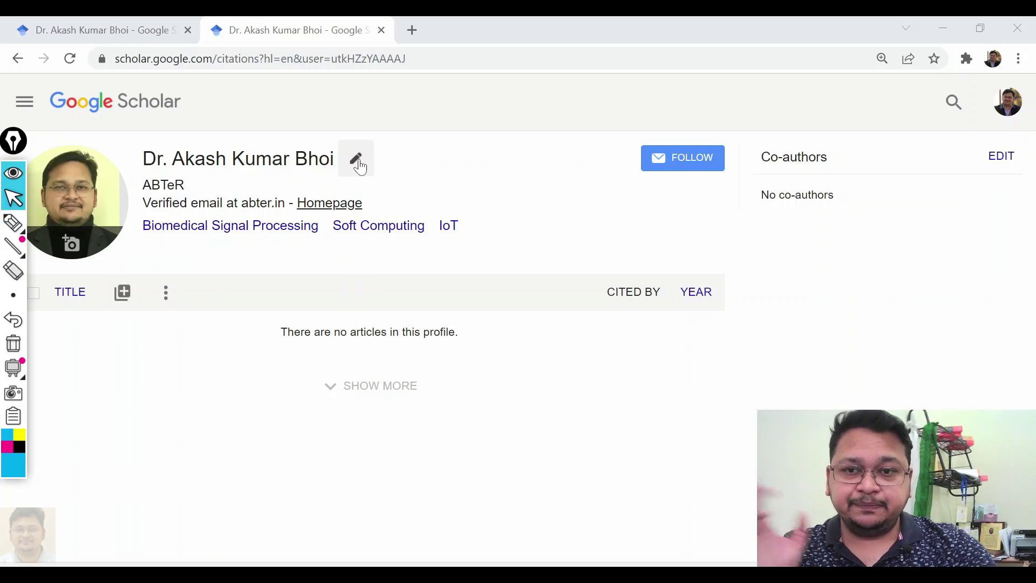
- Open the profile's details for editing and review the name and affiliation fields
{"action": "left_click", "coordinate": [357, 162]}
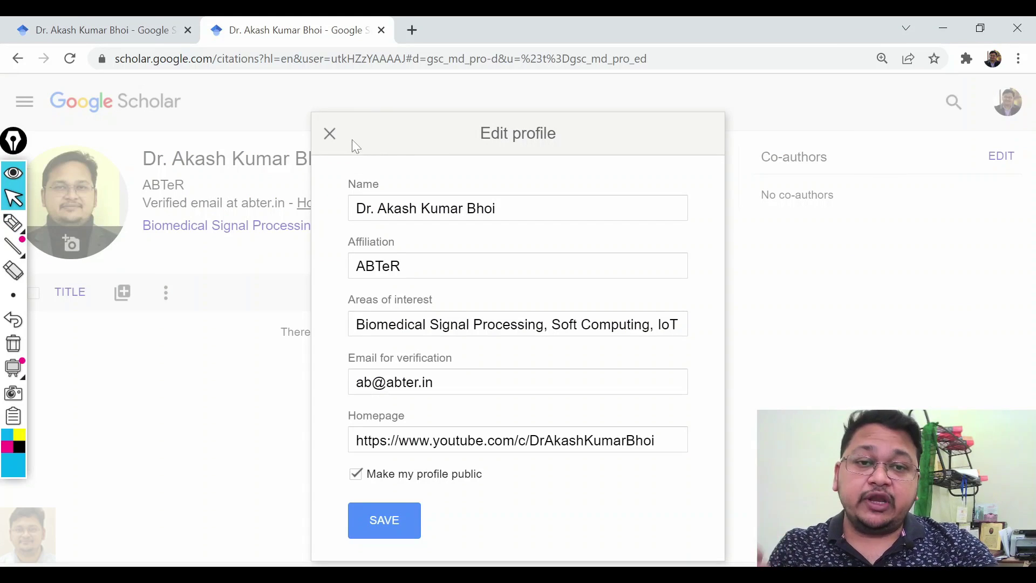
{"action": "left_click", "coordinate": [432, 209]}
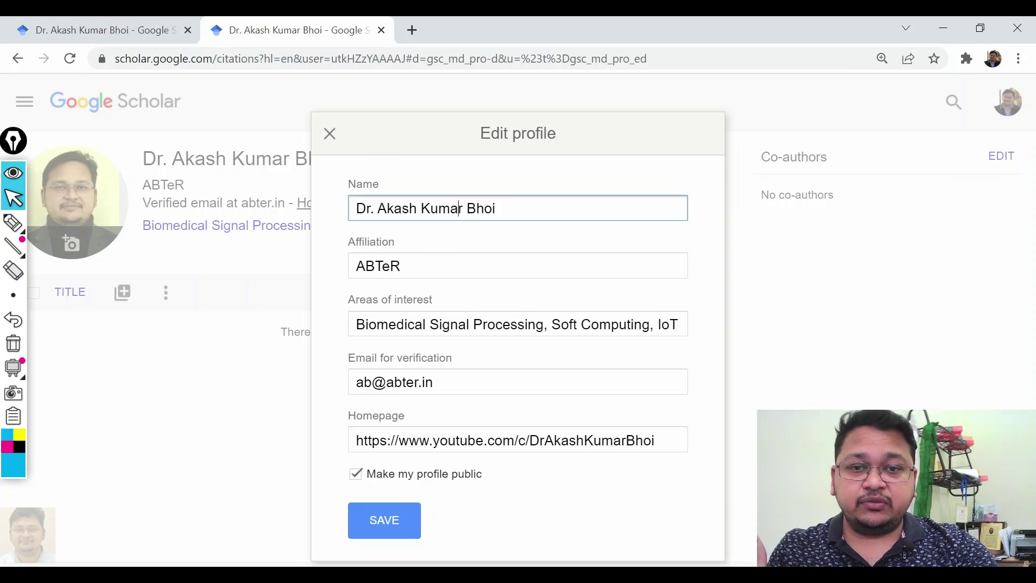
{"action": "left_click", "coordinate": [460, 208]}
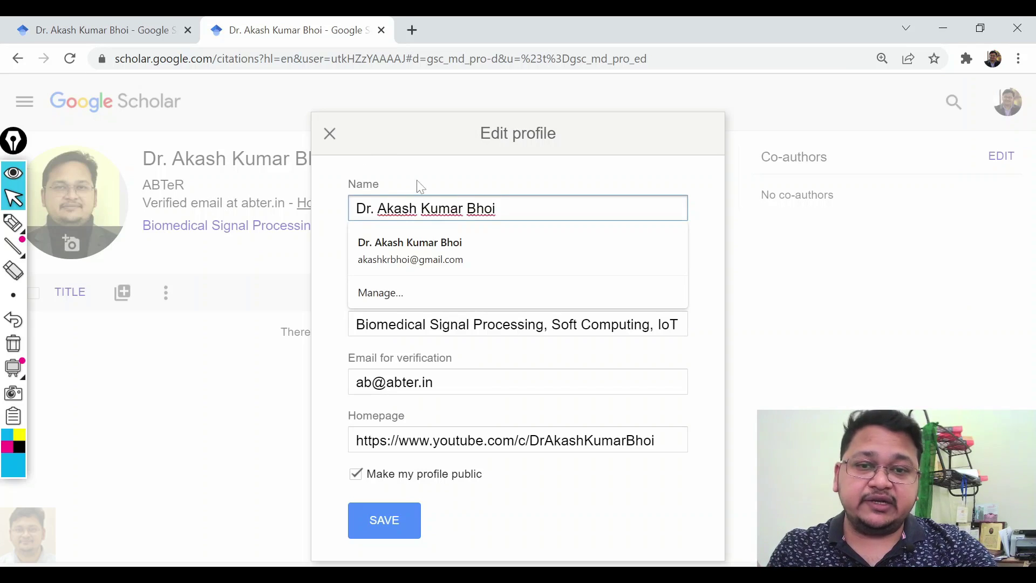
{"action": "left_click", "coordinate": [411, 149]}
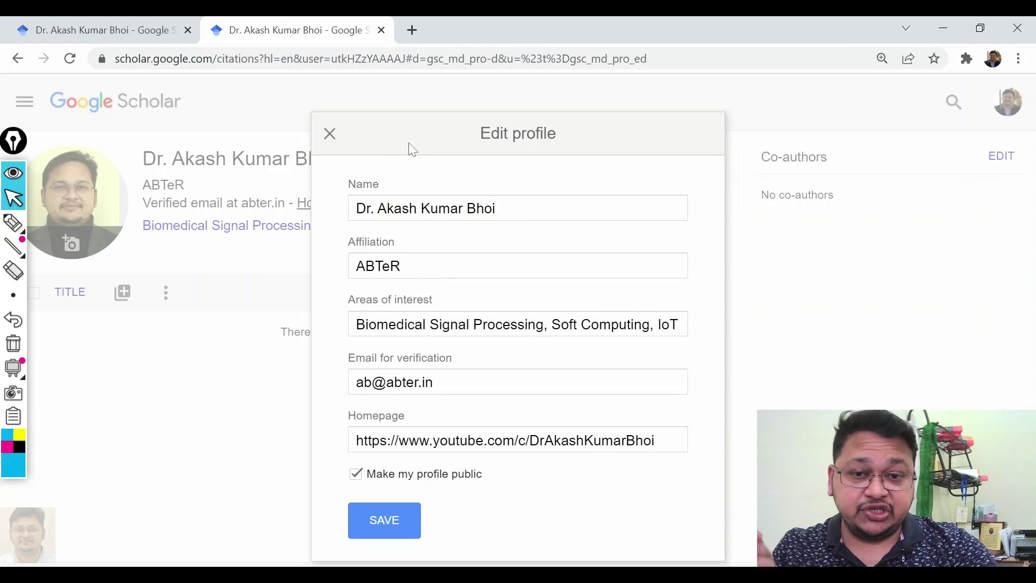
{"action": "key", "text": "Tab"}
{"action": "key", "text": "Tab"}
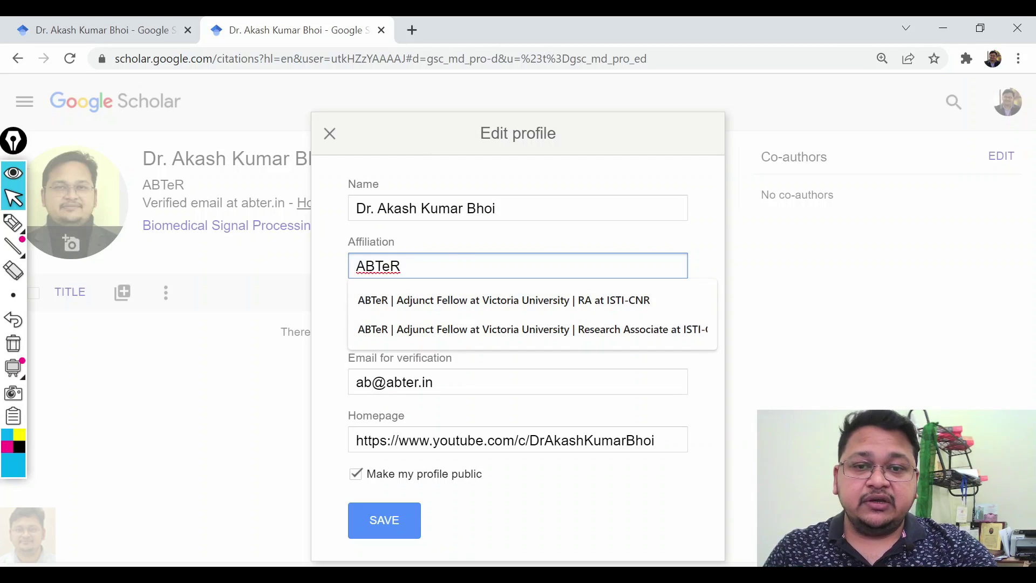
{"action": "left_click", "coordinate": [446, 249]}
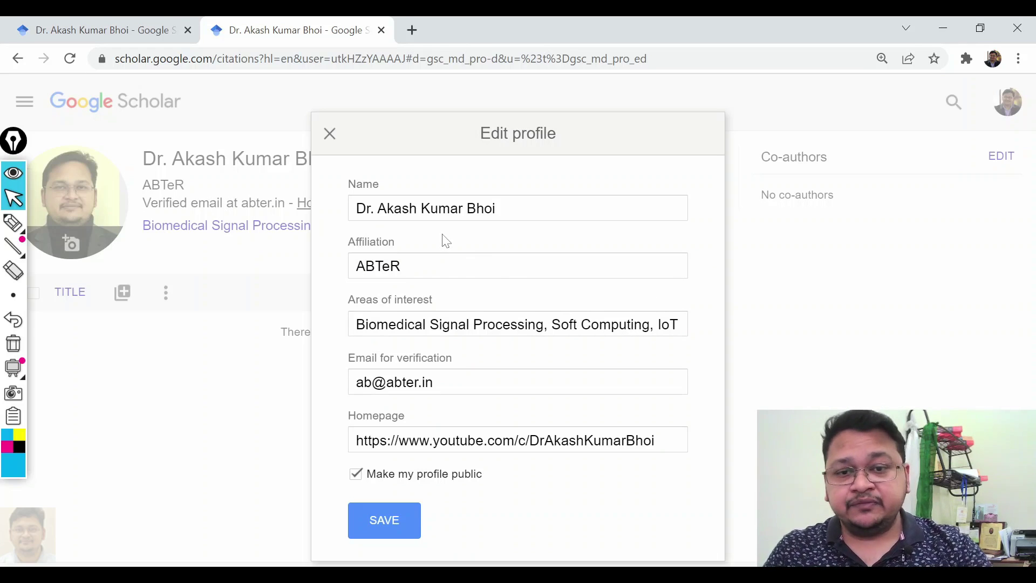
- Review the areas of interest and the verification email in the profile details, and save the profile
{"action": "left_click_drag", "start_coordinate": [572, 324], "coordinate": [692, 324]}
{"action": "left_click", "coordinate": [642, 324]}
{"action": "double_click", "coordinate": [662, 324]}
{"action": "left_click", "coordinate": [679, 324]}
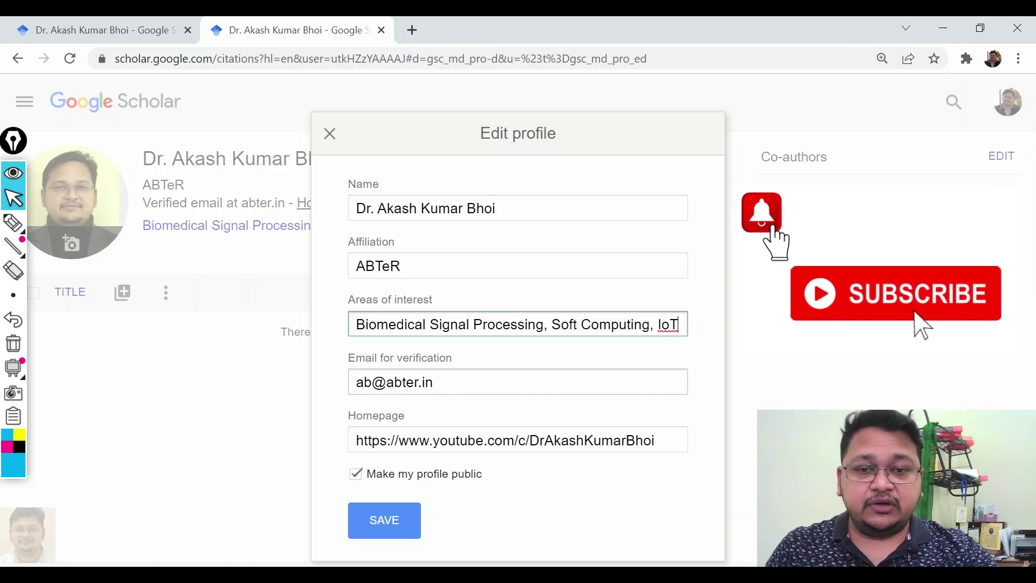
{"action": "key", "text": "Tab"}
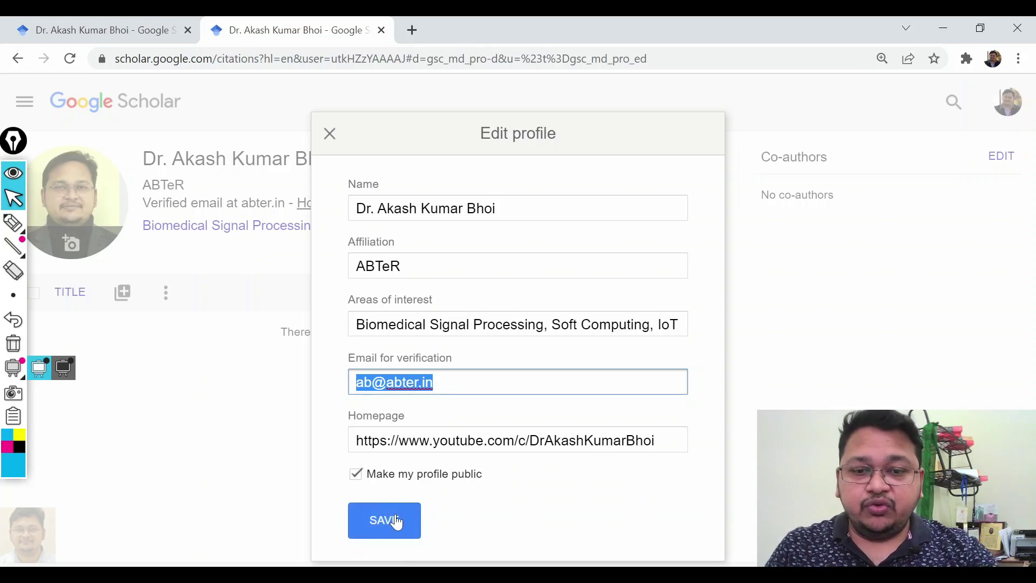
{"action": "left_click", "coordinate": [391, 530]}
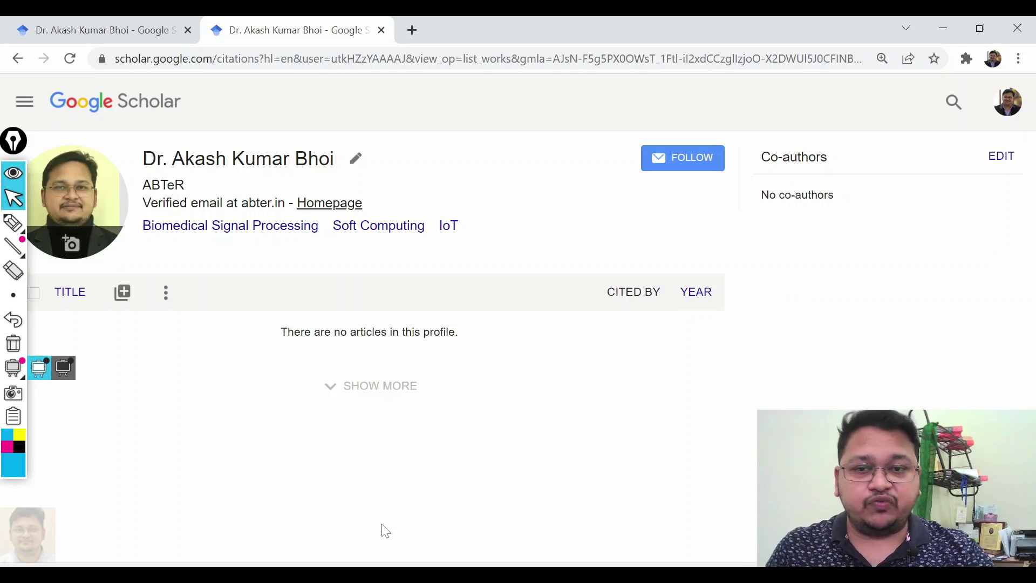
- Reopen the profile details, circle and tick the "Make my profile public" option with the pen, and clear the annotation
{"action": "left_click", "coordinate": [355, 161]}
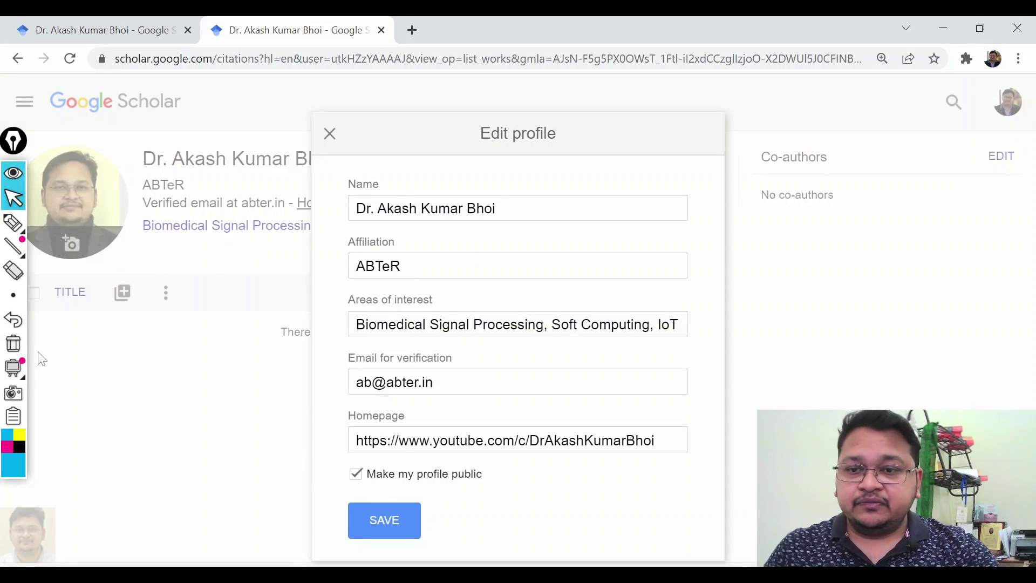
{"action": "left_click", "coordinate": [15, 223]}
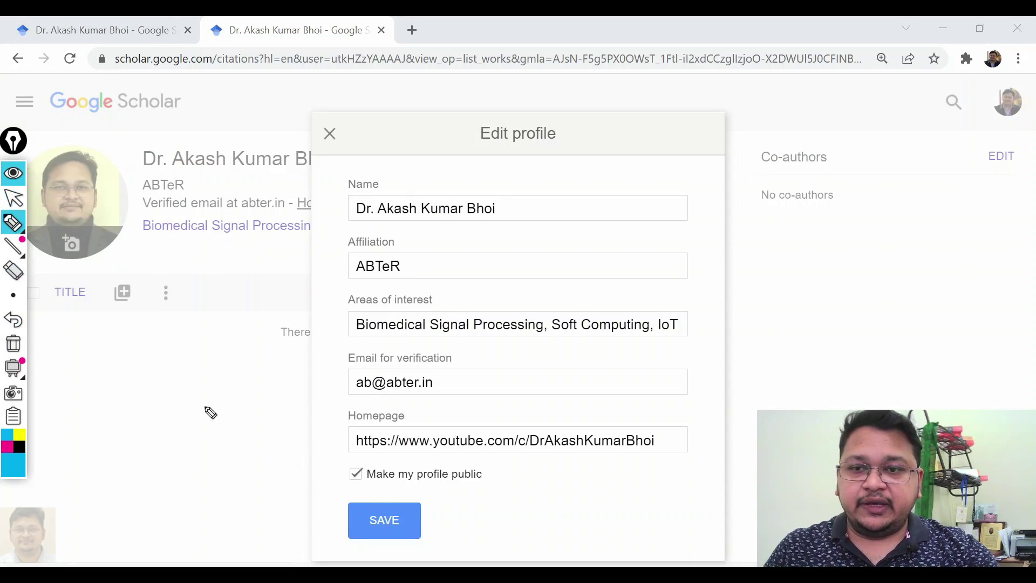
{"action": "mouse_move", "coordinate": [497, 463]}
{"action": "left_mouse_down"}
{"action": "mouse_move", "coordinate": [386, 463]}
{"action": "mouse_move", "coordinate": [412, 493]}
{"action": "mouse_move", "coordinate": [536, 475]}
{"action": "mouse_move", "coordinate": [526, 475]}
{"action": "mouse_move", "coordinate": [539, 494]}
{"action": "mouse_move", "coordinate": [621, 449]}
{"action": "left_mouse_up"}
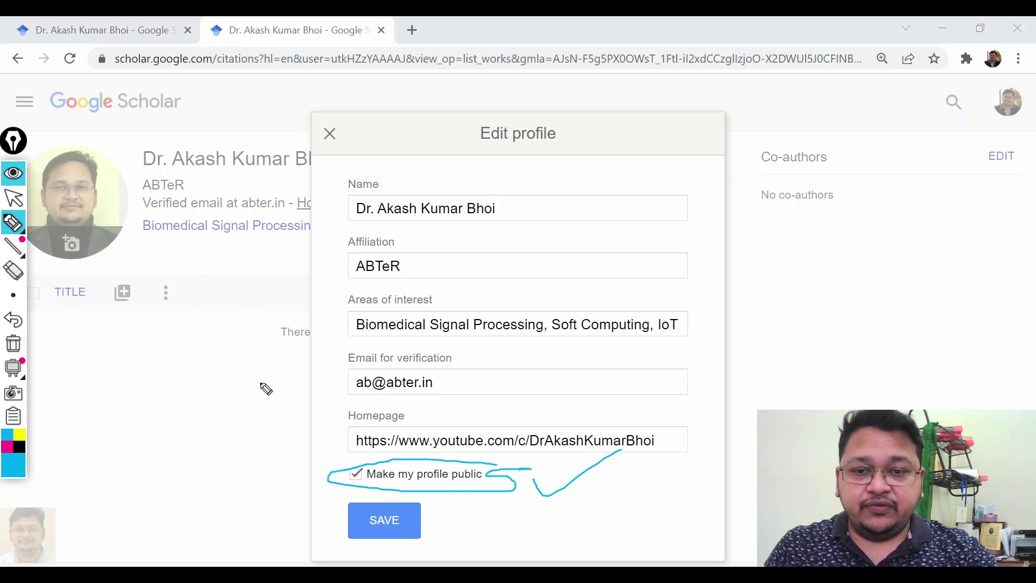
{"action": "left_click", "coordinate": [14, 343]}
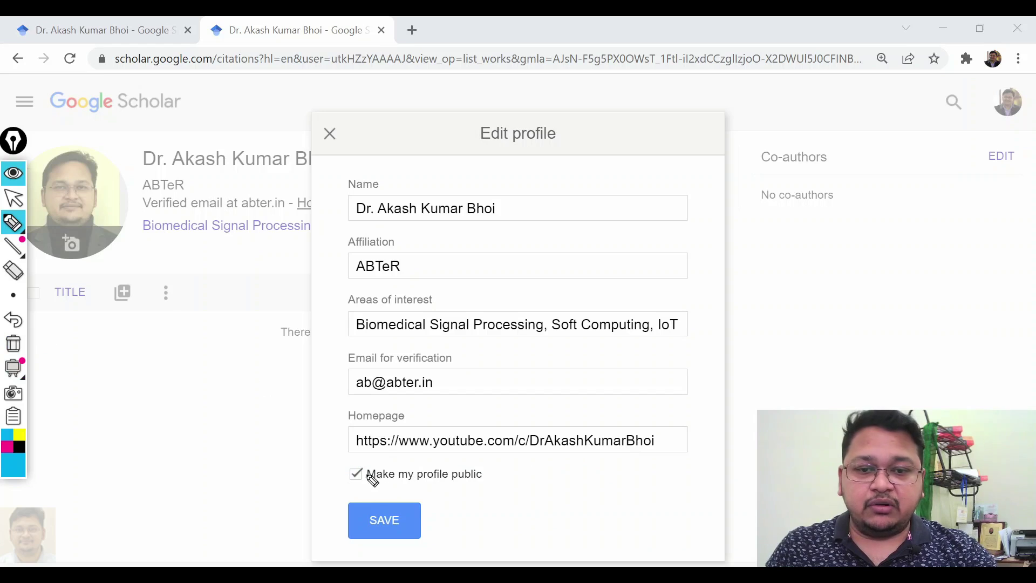
{"action": "left_click", "coordinate": [14, 198]}
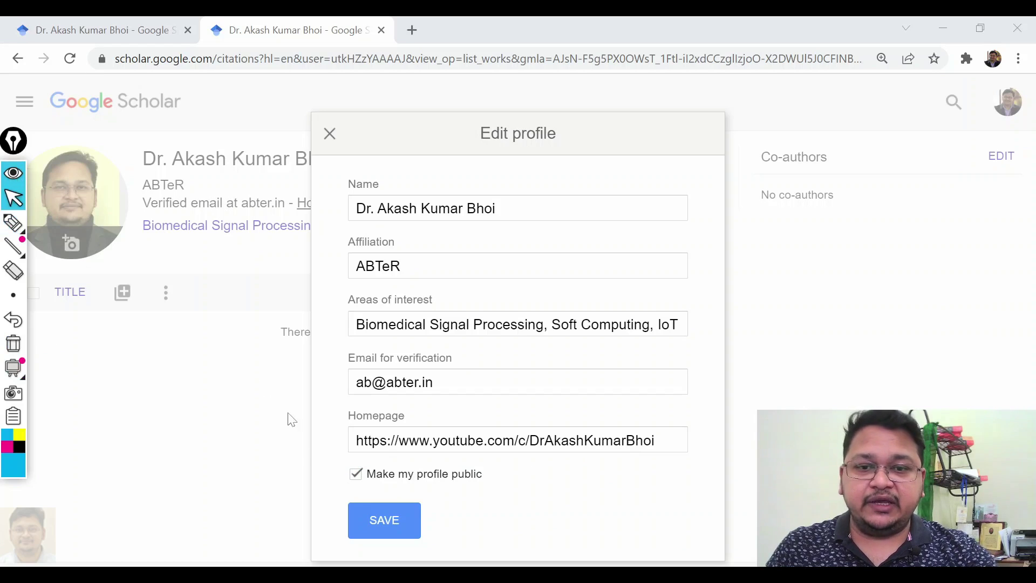
- Turn off "Make my profile public" and save, and reopen the profile details to turn it back on and save
{"action": "left_click", "coordinate": [357, 475]}
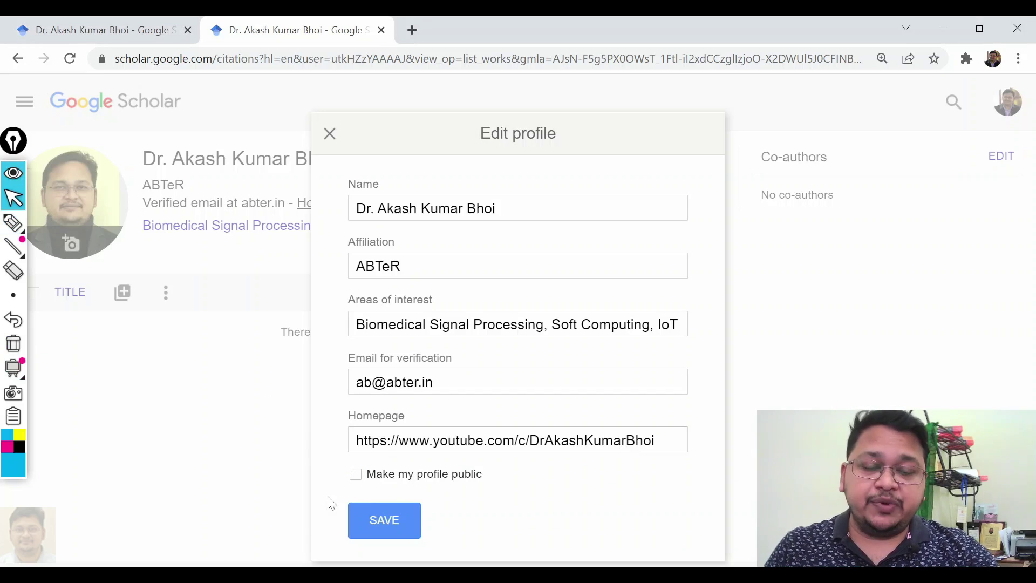
{"action": "left_click", "coordinate": [389, 524]}
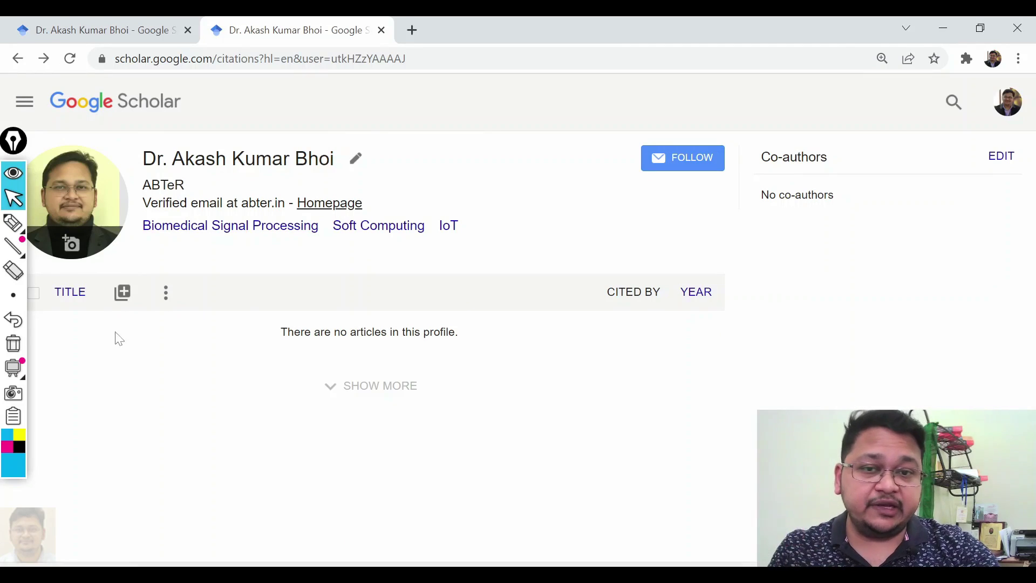
{"action": "left_click", "coordinate": [360, 156]}
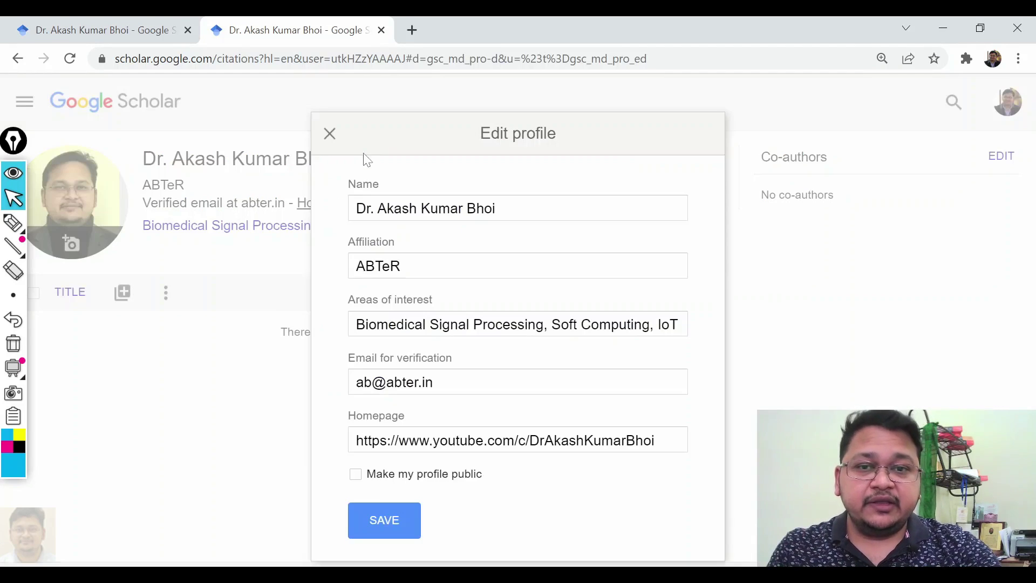
{"action": "left_click", "coordinate": [356, 476]}
{"action": "left_click", "coordinate": [393, 521]}
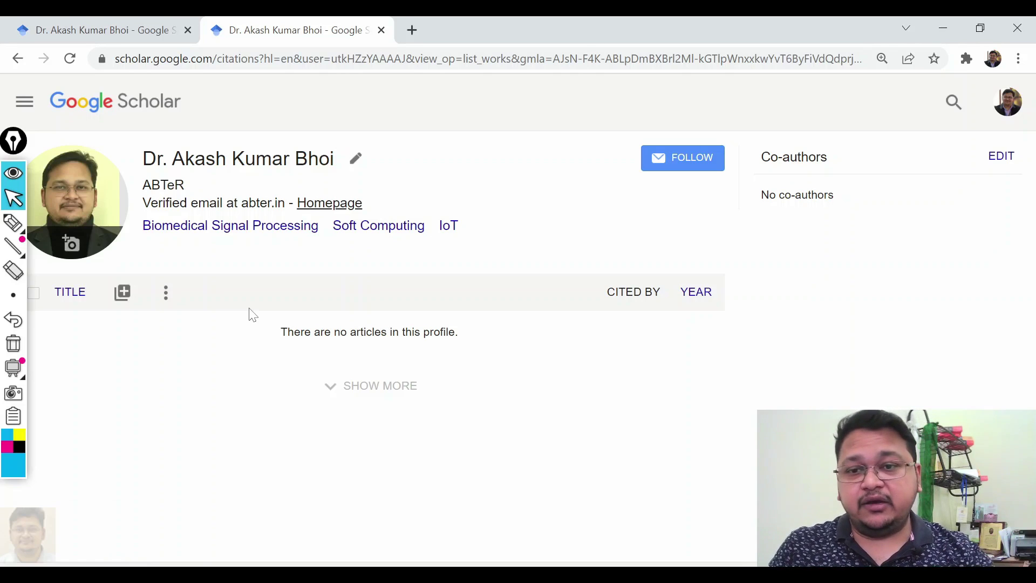
- Show the options for adding articles and mark Add article groups, Add articles and Add article manually with pen ticks and outlines
{"action": "left_click", "coordinate": [124, 294]}
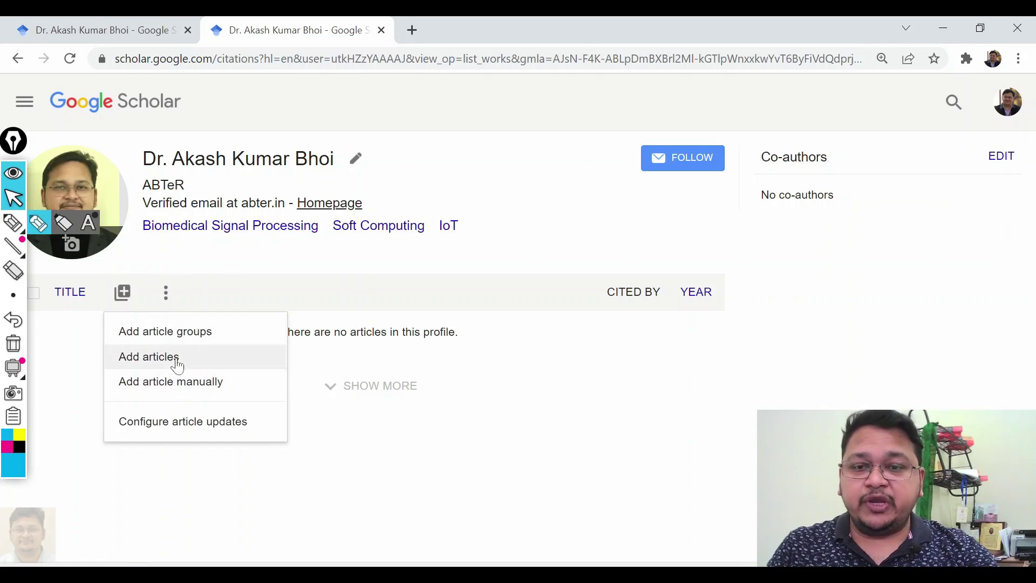
{"action": "left_click", "coordinate": [13, 222]}
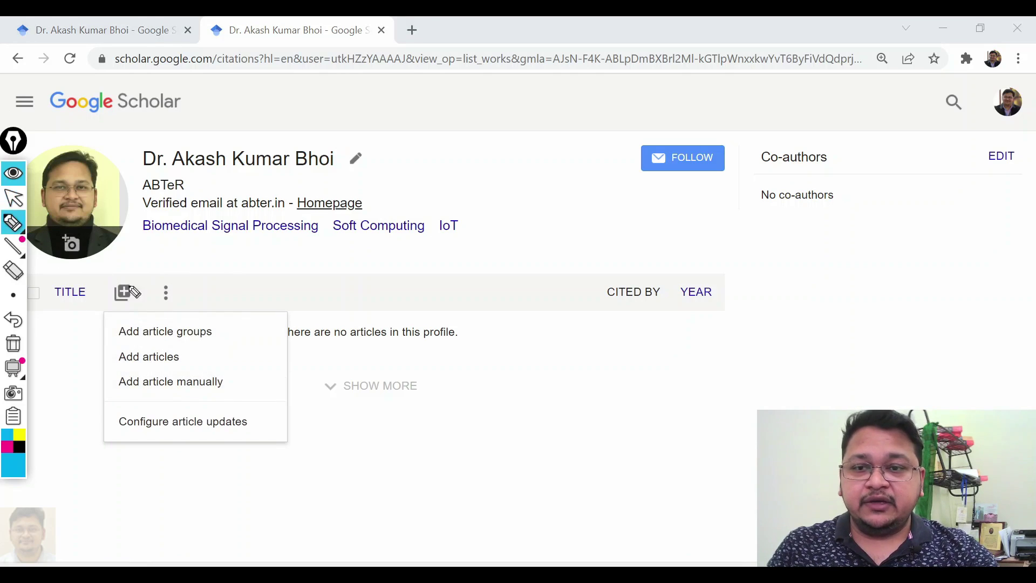
{"action": "mouse_move", "coordinate": [229, 327]}
{"action": "left_mouse_down"}
{"action": "mouse_move", "coordinate": [270, 325]}
{"action": "mouse_move", "coordinate": [304, 305]}
{"action": "left_mouse_up"}
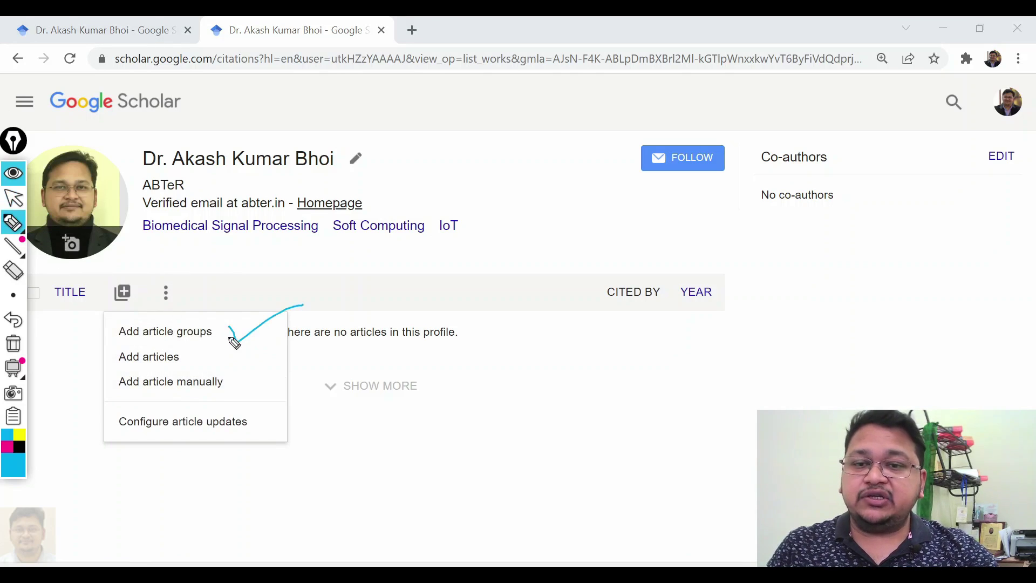
{"action": "left_click_drag", "start_coordinate": [219, 359], "coordinate": [280, 337]}
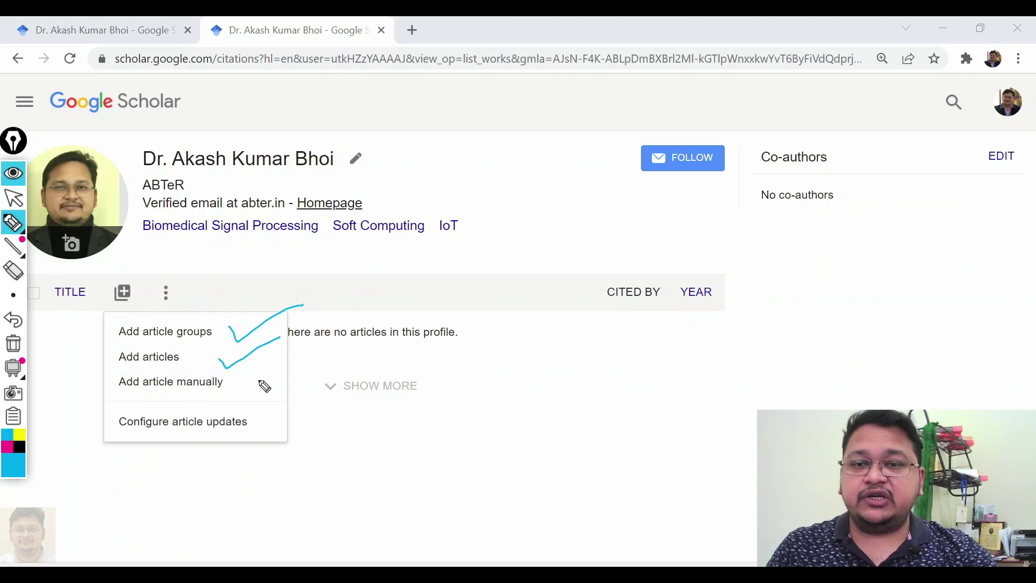
{"action": "mouse_move", "coordinate": [244, 376]}
{"action": "left_mouse_down"}
{"action": "mouse_move", "coordinate": [247, 394]}
{"action": "mouse_move", "coordinate": [320, 369]}
{"action": "left_mouse_up"}
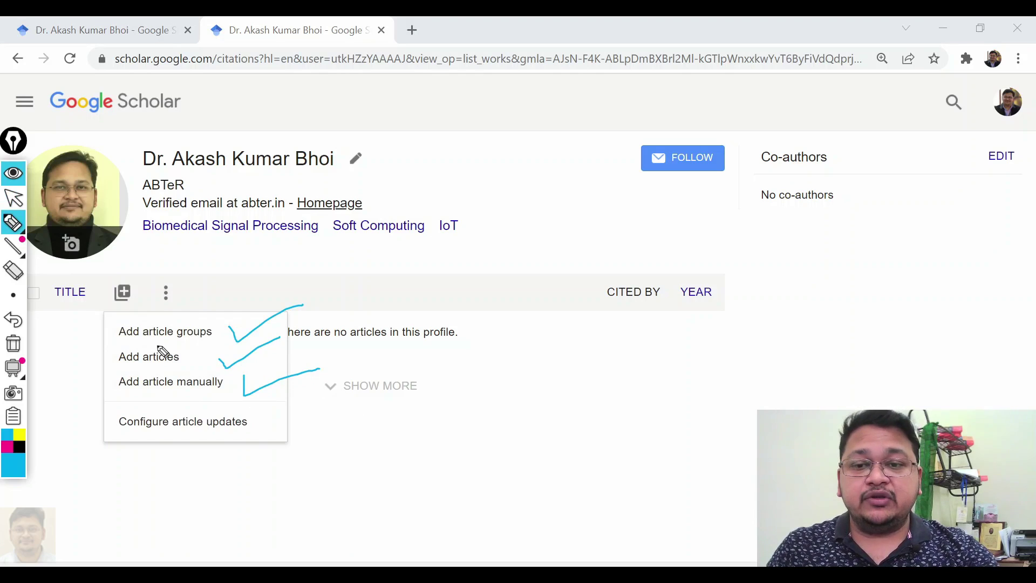
{"action": "mouse_move", "coordinate": [124, 320]}
{"action": "left_mouse_down"}
{"action": "mouse_move", "coordinate": [98, 335]}
{"action": "mouse_move", "coordinate": [185, 366]}
{"action": "mouse_move", "coordinate": [202, 328]}
{"action": "mouse_move", "coordinate": [128, 317]}
{"action": "left_mouse_up"}
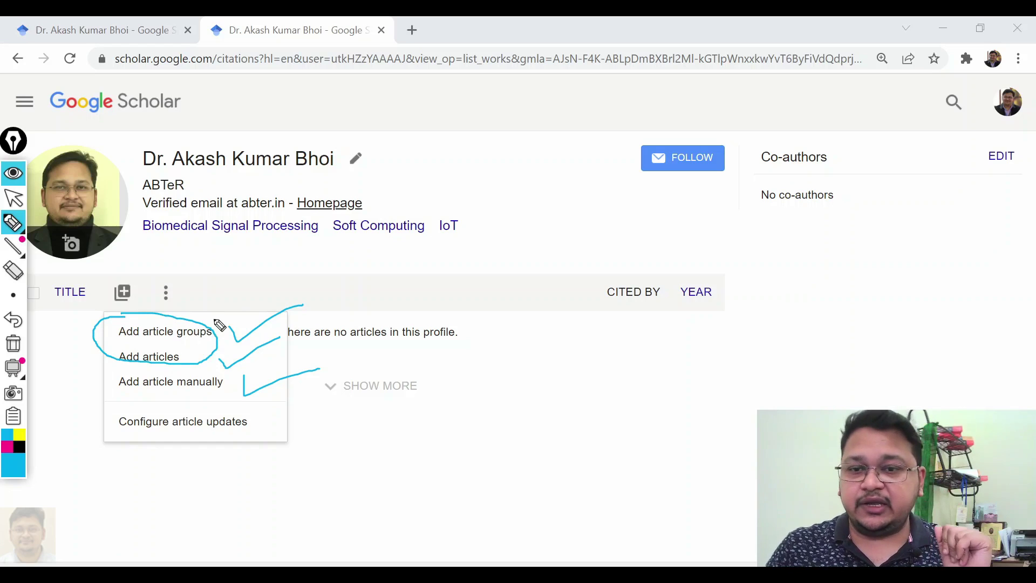
{"action": "mouse_move", "coordinate": [95, 393]}
{"action": "left_mouse_down"}
{"action": "mouse_move", "coordinate": [224, 387]}
{"action": "mouse_move", "coordinate": [118, 374]}
{"action": "mouse_move", "coordinate": [104, 397]}
{"action": "left_mouse_up"}
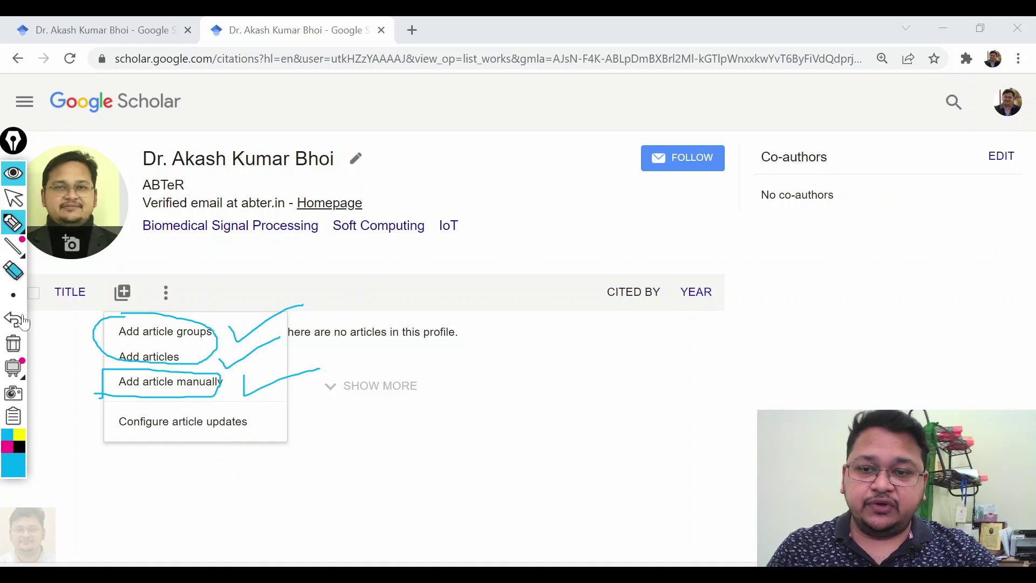
- Replace the annotations with a circle and tick on Configure article updates, and clear them
{"action": "left_click", "coordinate": [13, 343]}
{"action": "mouse_move", "coordinate": [274, 421]}
{"action": "left_mouse_down"}
{"action": "mouse_move", "coordinate": [88, 410]}
{"action": "mouse_move", "coordinate": [292, 420]}
{"action": "mouse_move", "coordinate": [333, 401]}
{"action": "left_mouse_up"}
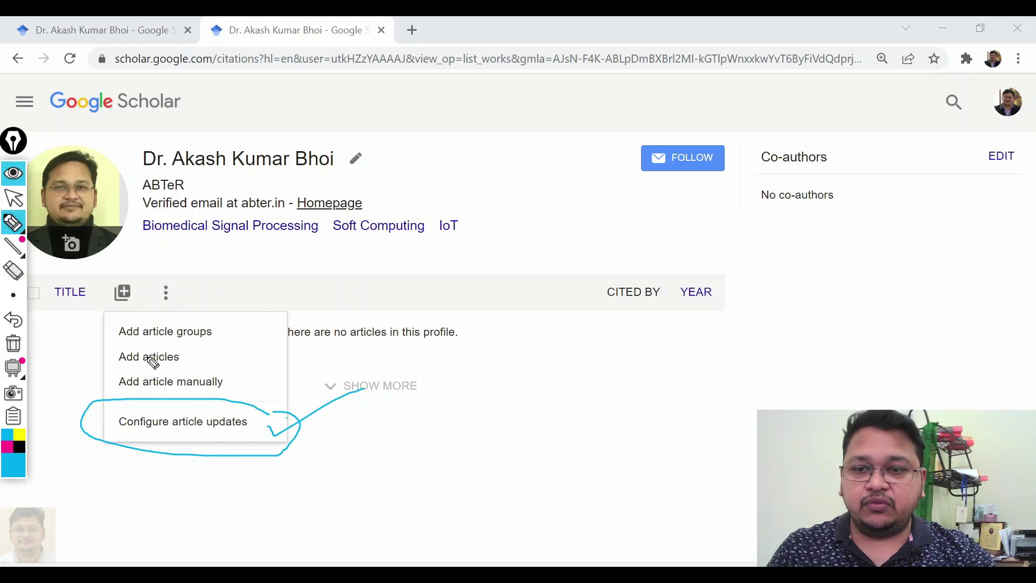
{"action": "left_click", "coordinate": [13, 343]}
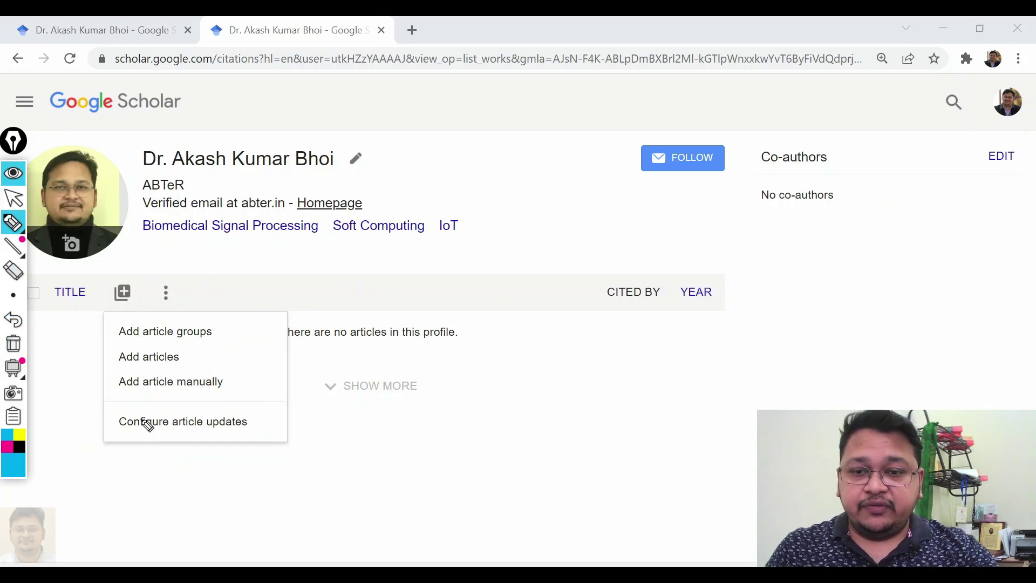
- Set article updates to automatically update the list of articles in the profile, save the settings, and return to the profile
{"action": "left_click", "coordinate": [14, 198]}
{"action": "left_click", "coordinate": [151, 421]}
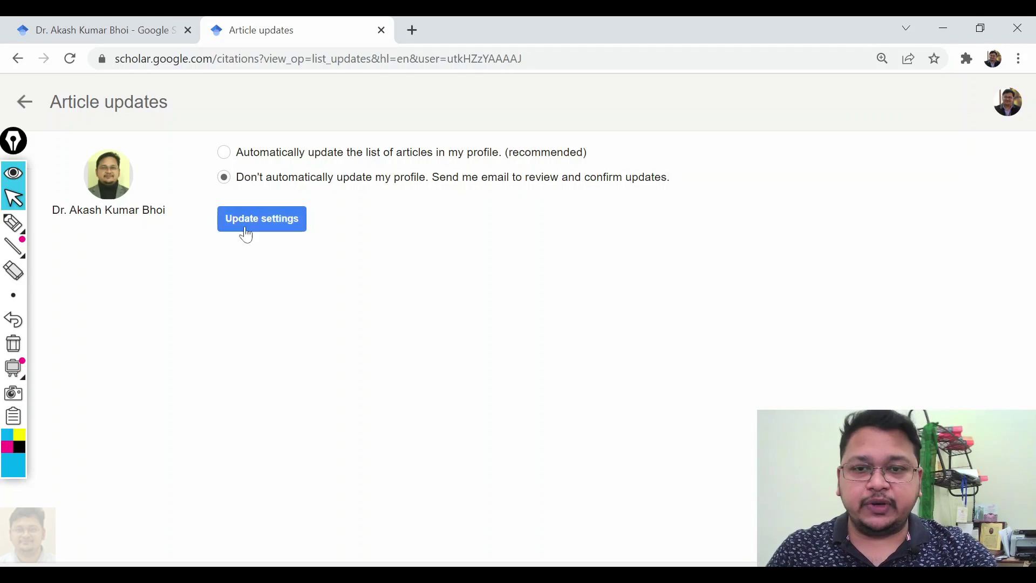
{"action": "left_click", "coordinate": [226, 153]}
{"action": "left_click", "coordinate": [224, 178]}
{"action": "left_click", "coordinate": [225, 153]}
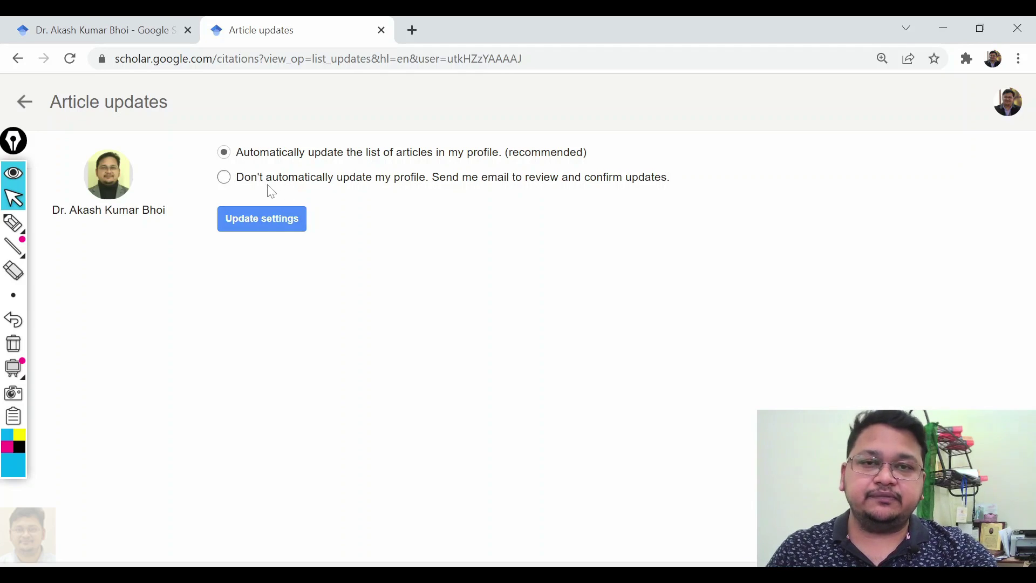
{"action": "left_click", "coordinate": [264, 224]}
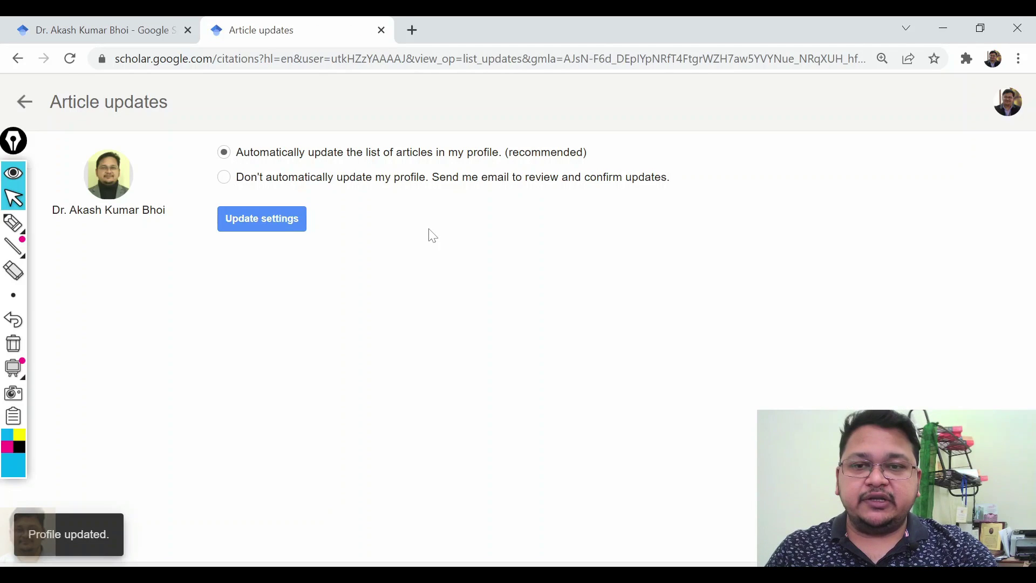
{"action": "left_click", "coordinate": [24, 102]}
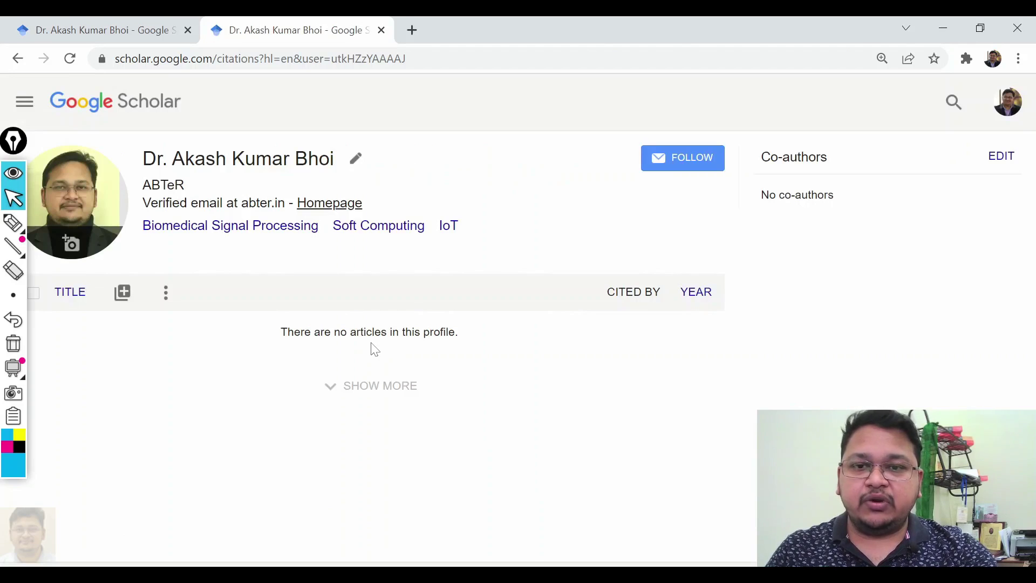
- Open the Add articles search results and page through them to the fourth page
{"action": "left_click", "coordinate": [123, 292]}
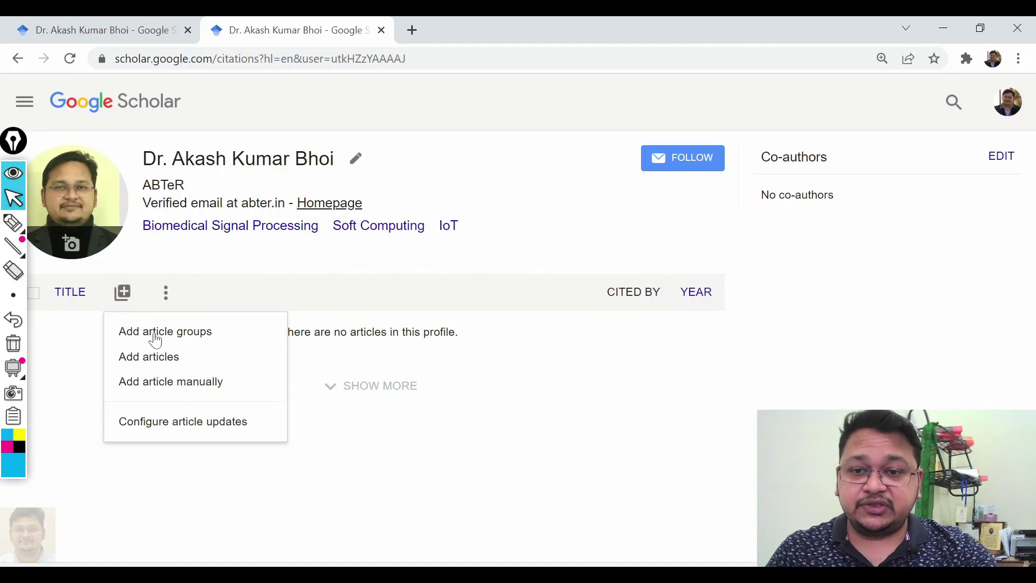
{"action": "left_click", "coordinate": [176, 362]}
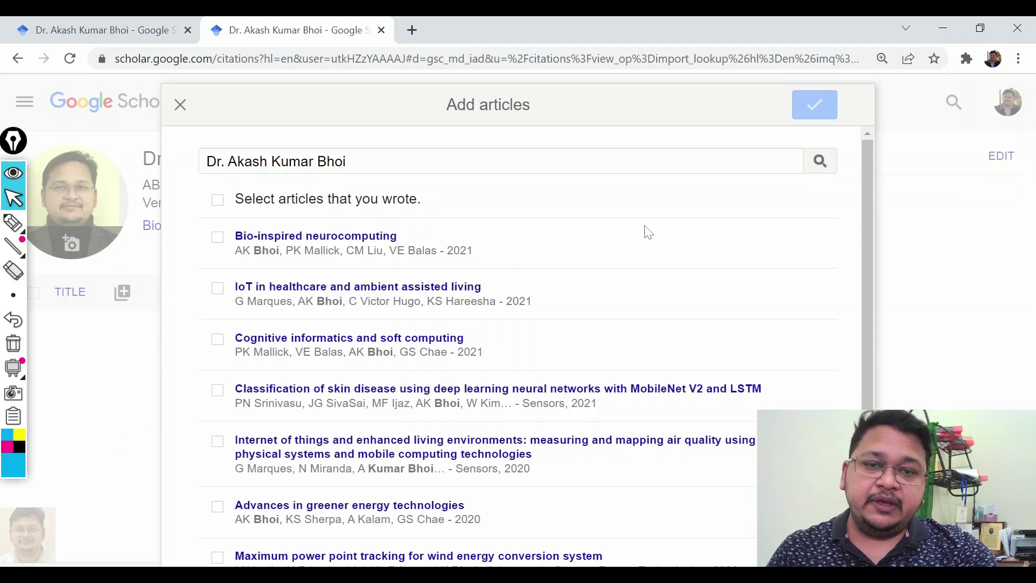
{"action": "scroll", "coordinate": [629, 261], "scroll_direction": "down", "scroll_amount": 4}
{"action": "scroll", "coordinate": [626, 262], "scroll_direction": "up", "scroll_amount": 5}
{"action": "scroll", "coordinate": [634, 270], "scroll_direction": "down", "scroll_amount": 5}
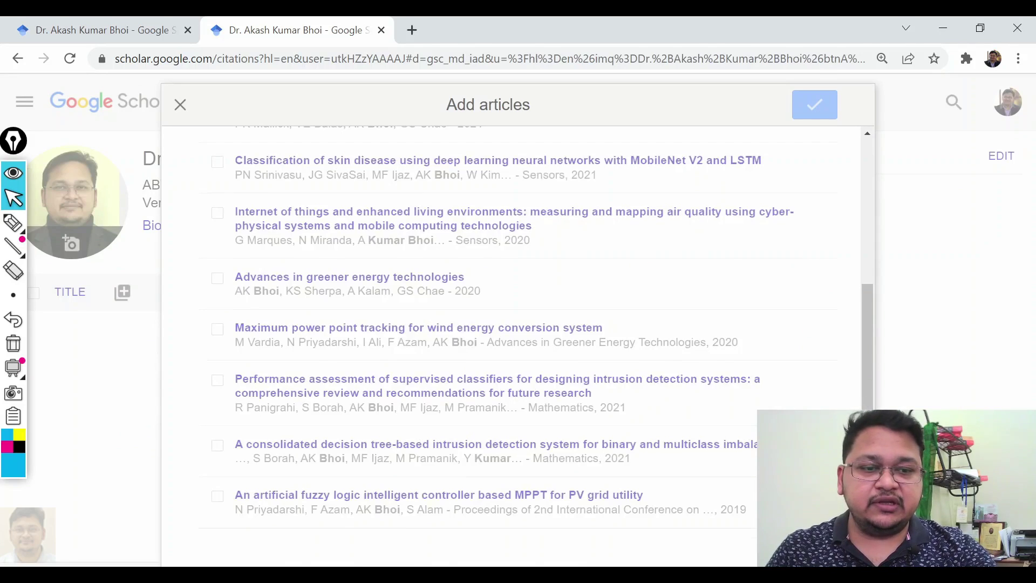
{"action": "scroll", "coordinate": [518, 345], "scroll_direction": "down", "scroll_amount": 4}
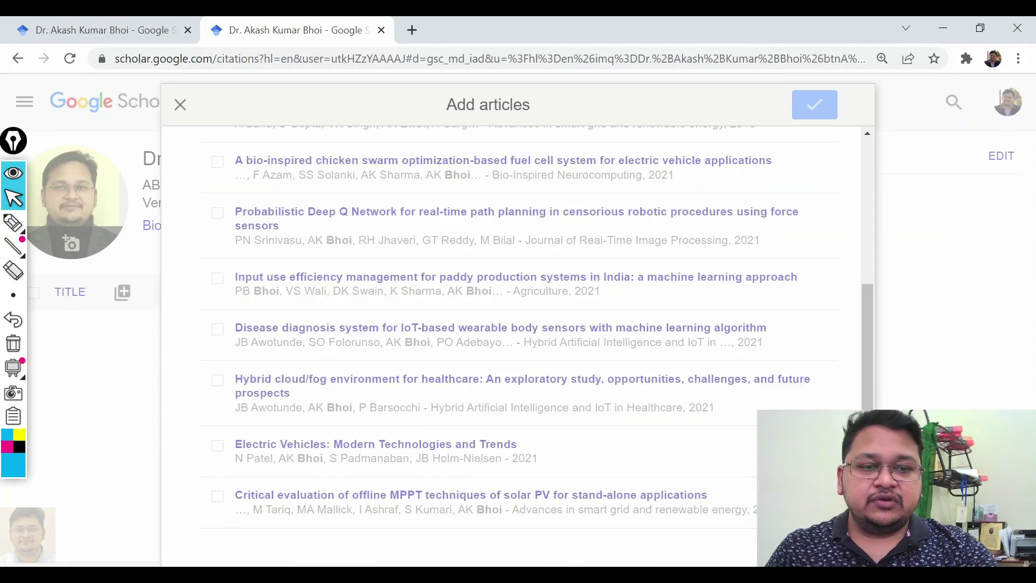
{"action": "scroll", "coordinate": [712, 455], "scroll_direction": "down", "scroll_amount": 4}
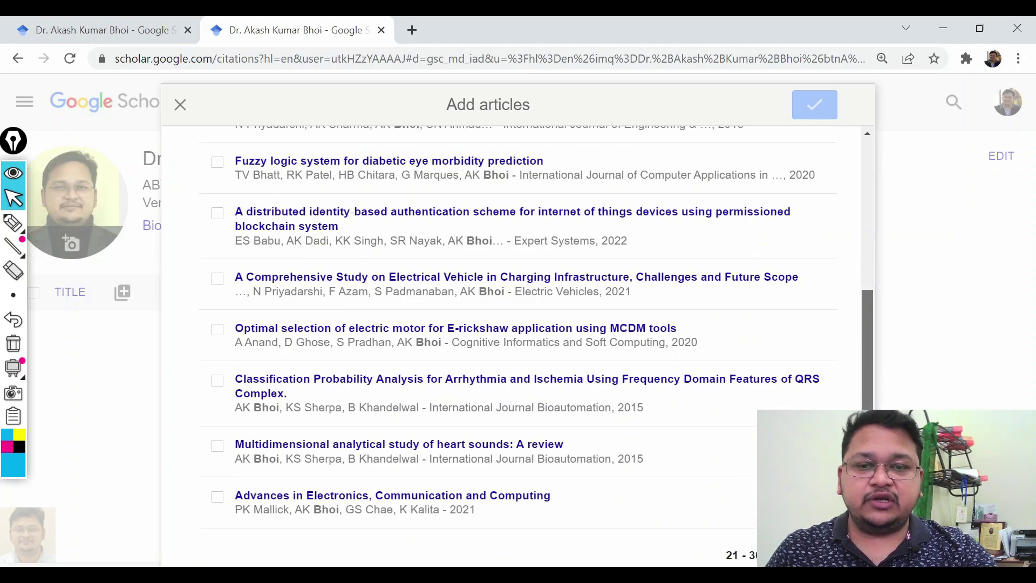
{"action": "left_click", "coordinate": [823, 555]}
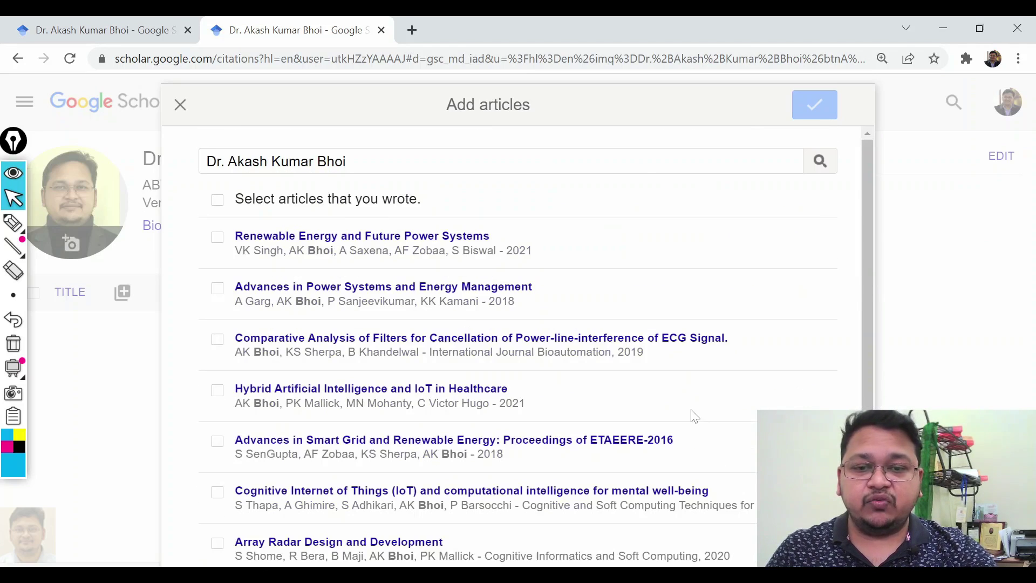
- Select all articles on this results page and review the selection down to the last entry
{"action": "left_click", "coordinate": [218, 199]}
{"action": "left_click", "coordinate": [218, 199]}
{"action": "left_click", "coordinate": [218, 236]}
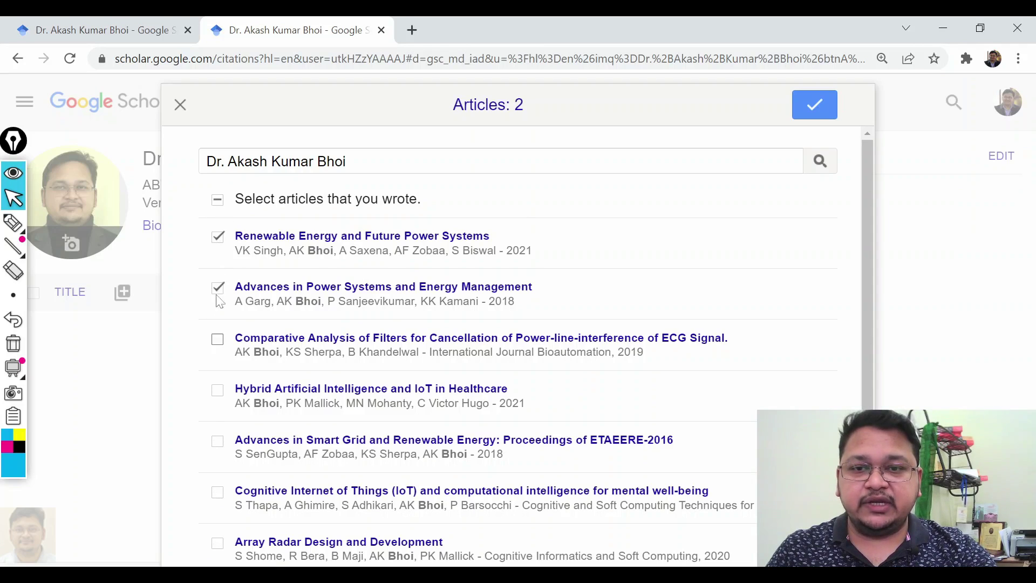
{"action": "left_click", "coordinate": [218, 339]}
{"action": "left_click", "coordinate": [218, 213]}
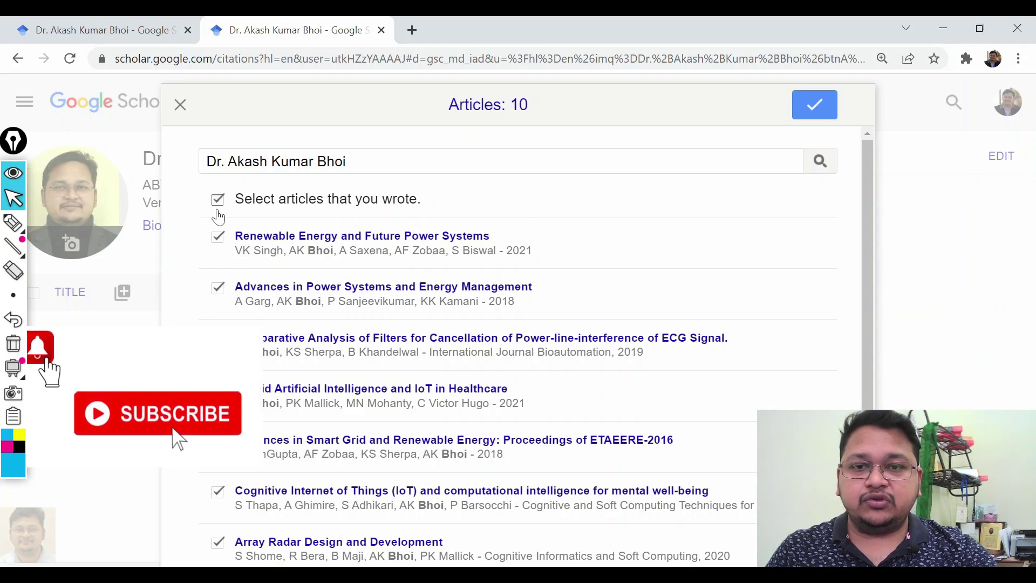
{"action": "scroll", "coordinate": [493, 290], "scroll_direction": "down", "scroll_amount": 4}
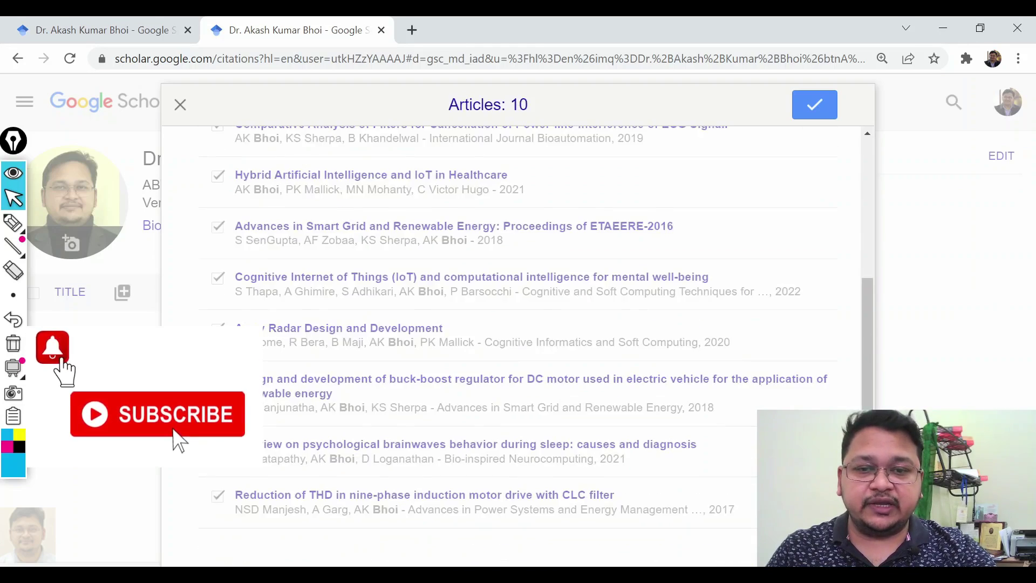
{"action": "scroll", "coordinate": [518, 346], "scroll_direction": "down", "scroll_amount": 5}
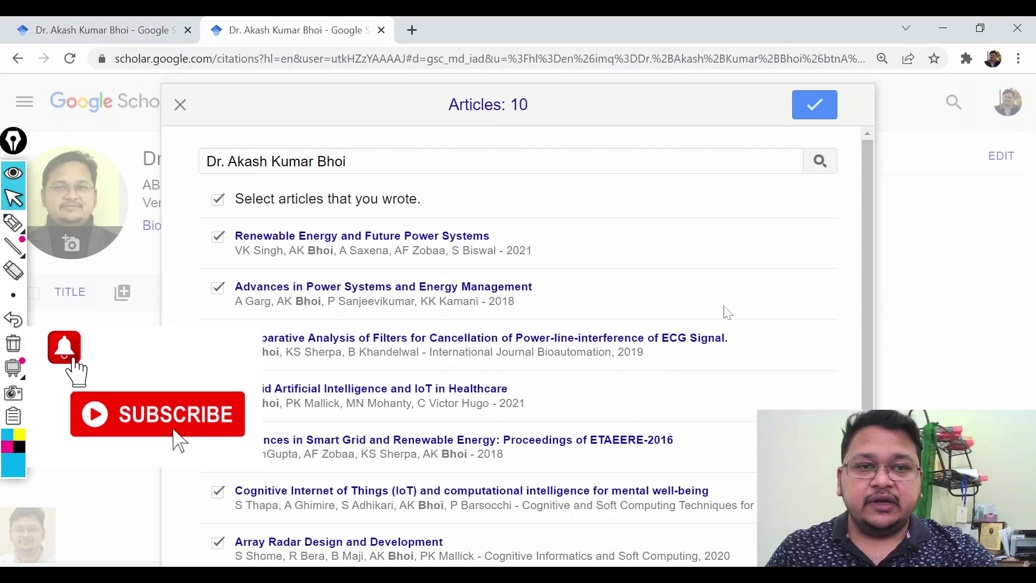
- Circle the confirmation control and the selected article count with the pen, tick the count, and add the selected articles to the profile
{"action": "left_click", "coordinate": [21, 227]}
{"action": "mouse_move", "coordinate": [846, 87]}
{"action": "left_mouse_down"}
{"action": "mouse_move", "coordinate": [760, 97]}
{"action": "mouse_move", "coordinate": [839, 85]}
{"action": "left_mouse_up"}
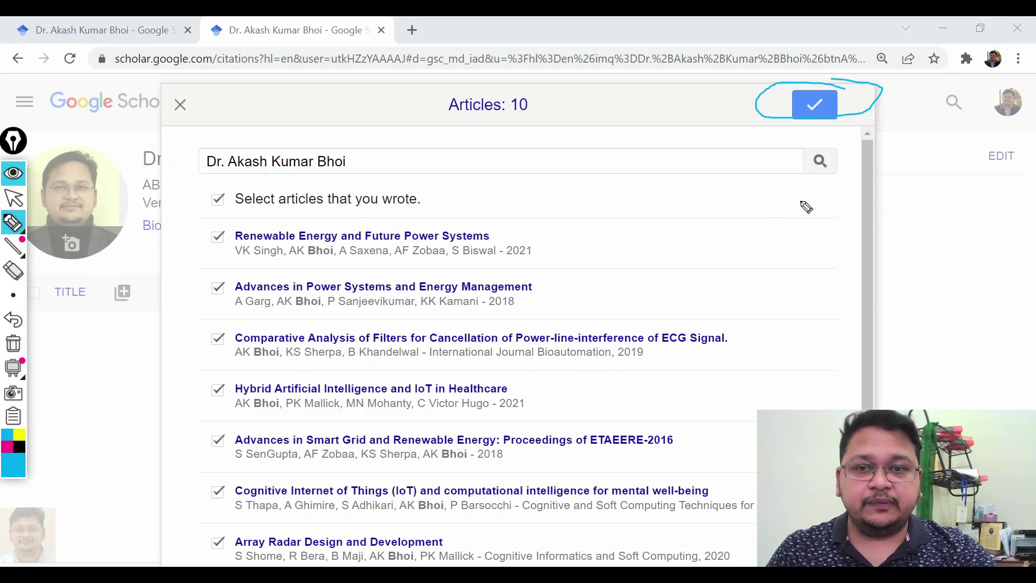
{"action": "mouse_move", "coordinate": [450, 126]}
{"action": "left_mouse_down"}
{"action": "mouse_move", "coordinate": [588, 129]}
{"action": "mouse_move", "coordinate": [435, 102]}
{"action": "mouse_move", "coordinate": [474, 130]}
{"action": "left_mouse_up"}
{"action": "left_click_drag", "start_coordinate": [401, 111], "coordinate": [431, 102]}
{"action": "left_click", "coordinate": [14, 199]}
{"action": "left_click", "coordinate": [816, 106]}
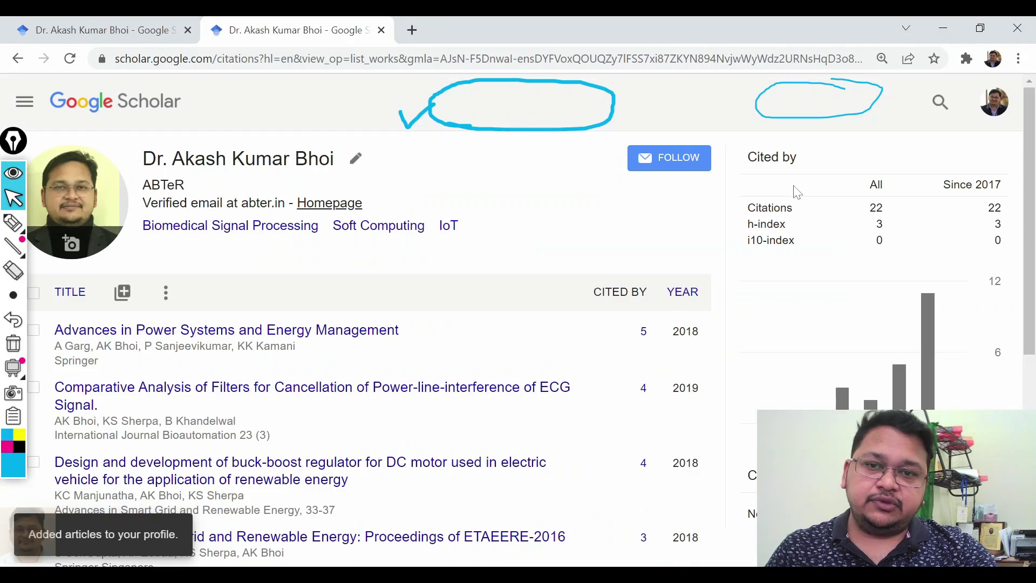
- Circle and tick the "Articles 1–10" range at the end of the profile's list with the pen, and clear the annotations
{"action": "scroll", "coordinate": [647, 248], "scroll_direction": "down", "scroll_amount": 8}
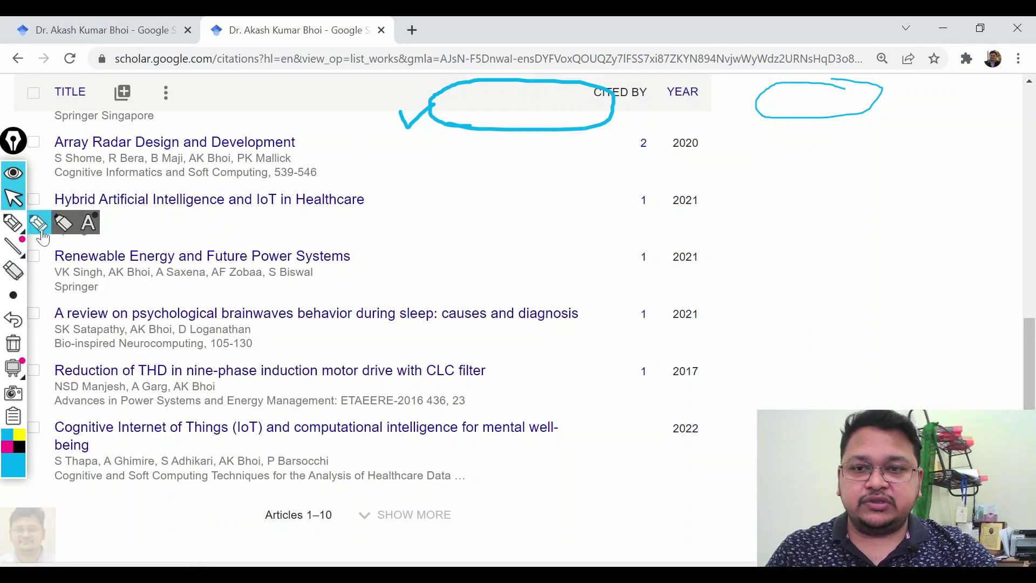
{"action": "left_click", "coordinate": [14, 223]}
{"action": "mouse_move", "coordinate": [411, 504]}
{"action": "left_mouse_down"}
{"action": "mouse_move", "coordinate": [347, 485]}
{"action": "mouse_move", "coordinate": [458, 525]}
{"action": "mouse_move", "coordinate": [405, 503]}
{"action": "left_mouse_up"}
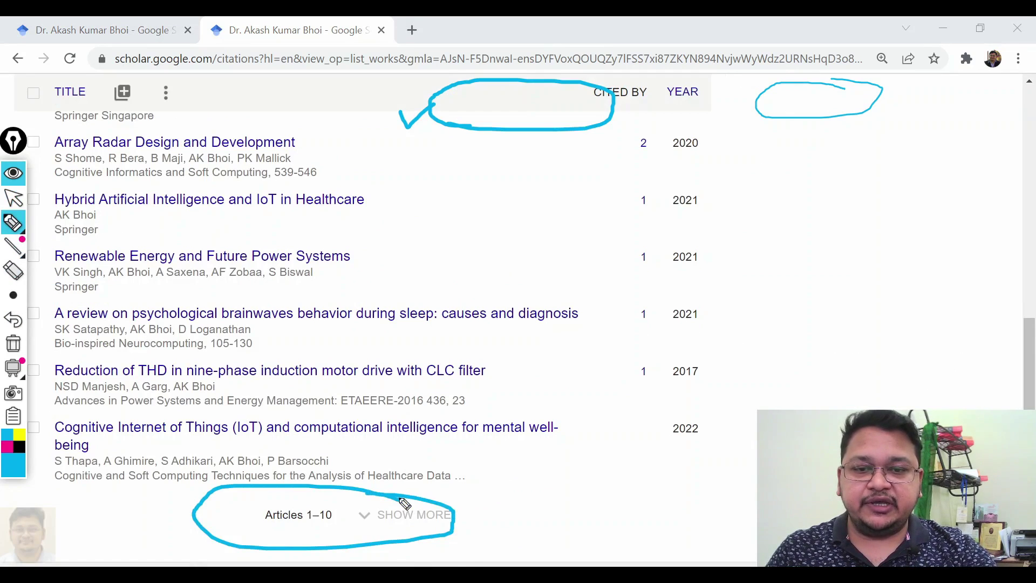
{"action": "left_click_drag", "start_coordinate": [472, 517], "coordinate": [559, 478]}
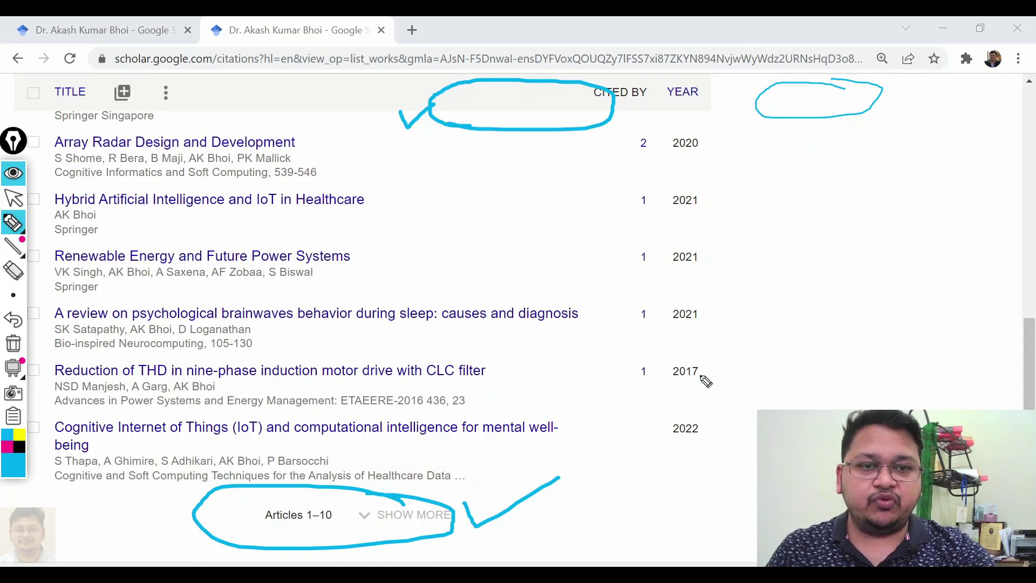
{"action": "mouse_move", "coordinate": [2, 295]}
{"action": "left_click", "coordinate": [13, 343]}
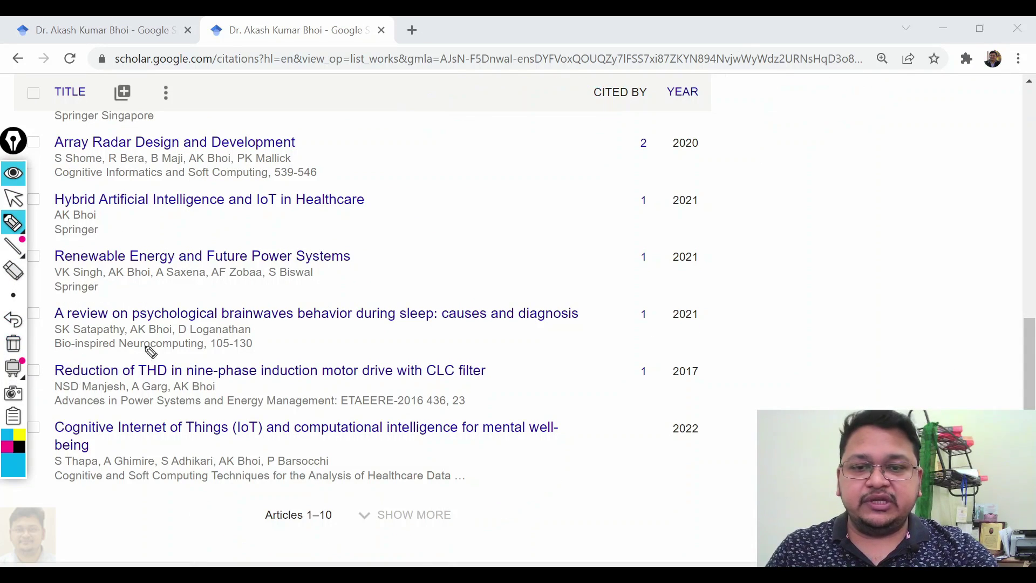
{"action": "left_click_drag", "start_coordinate": [1030, 392], "coordinate": [1022, 339]}
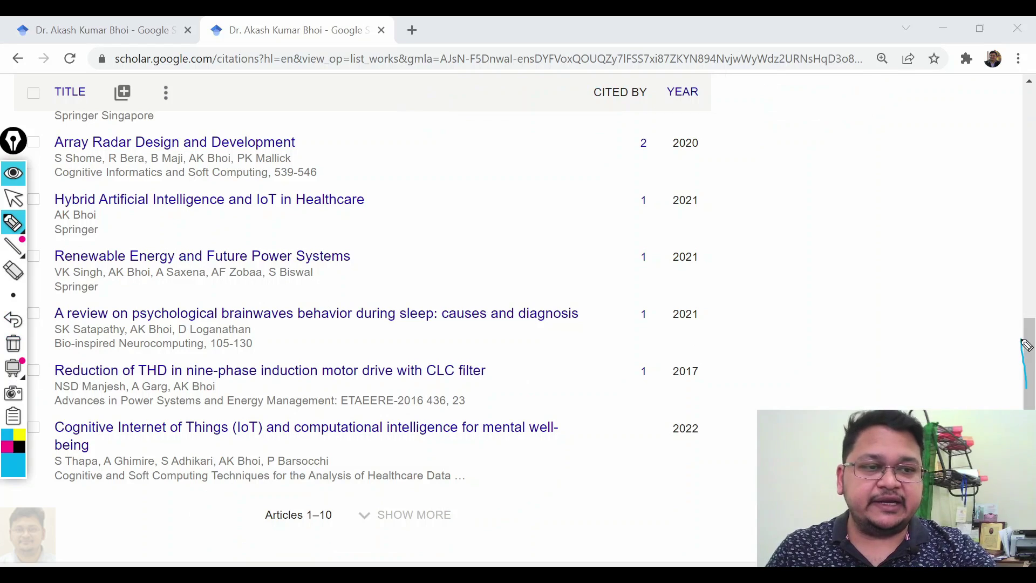
{"action": "left_click", "coordinate": [15, 198]}
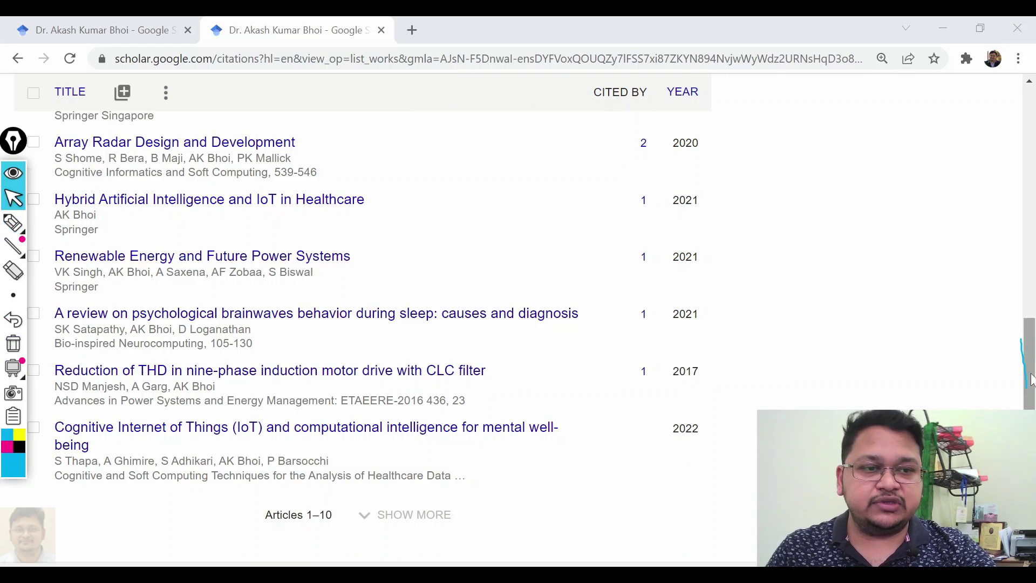
- Open the author's group under Add article groups, select all of its articles, and add them to the profile
{"action": "scroll", "coordinate": [891, 324], "scroll_direction": "up", "scroll_amount": 10}
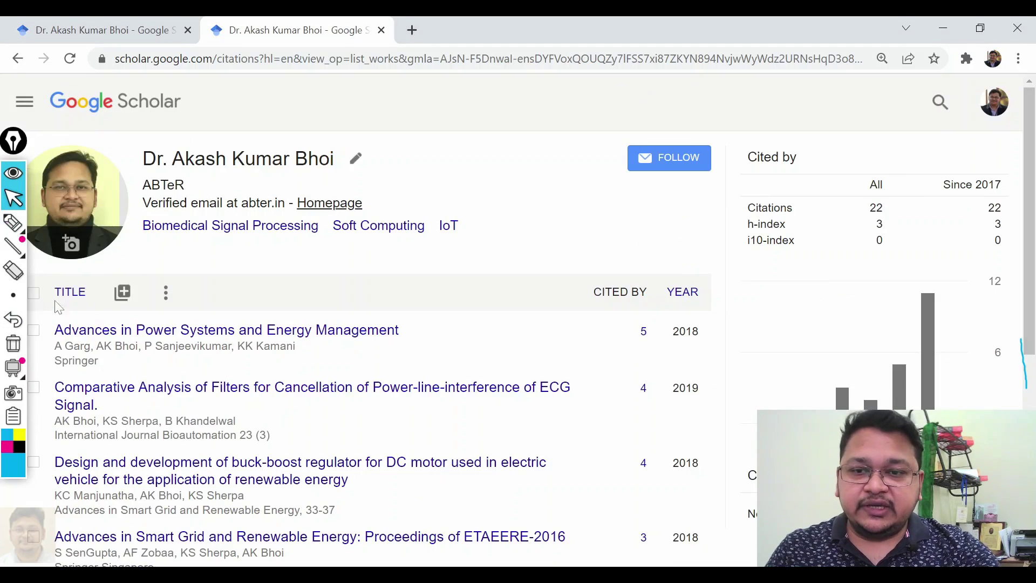
{"action": "left_click", "coordinate": [122, 293]}
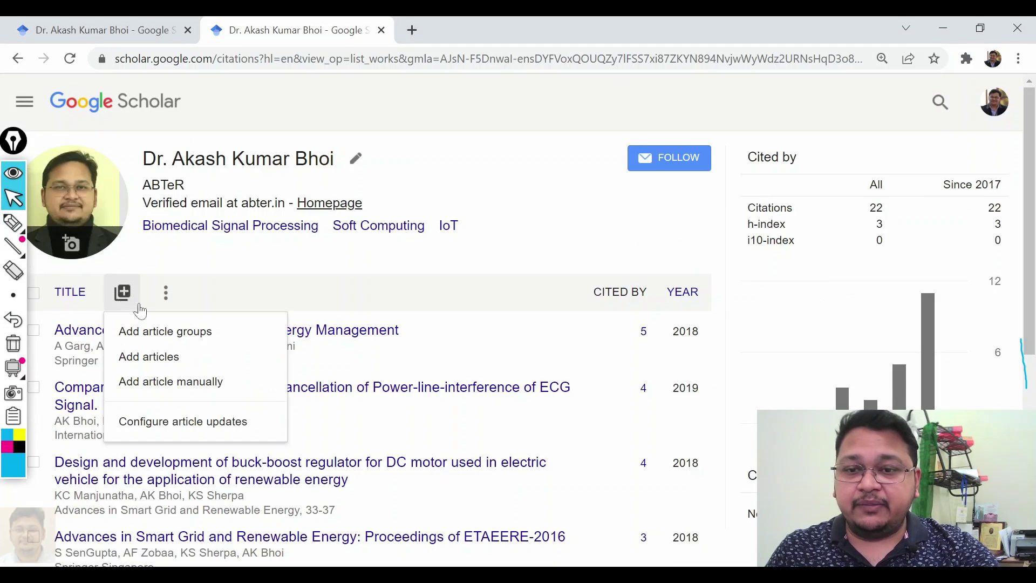
{"action": "left_click", "coordinate": [162, 331]}
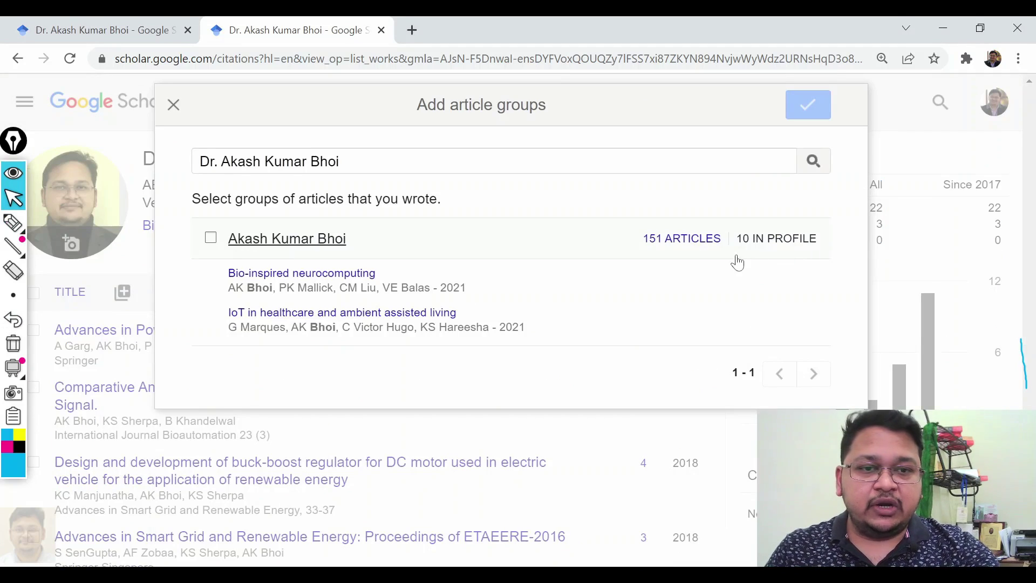
{"action": "left_click", "coordinate": [666, 240]}
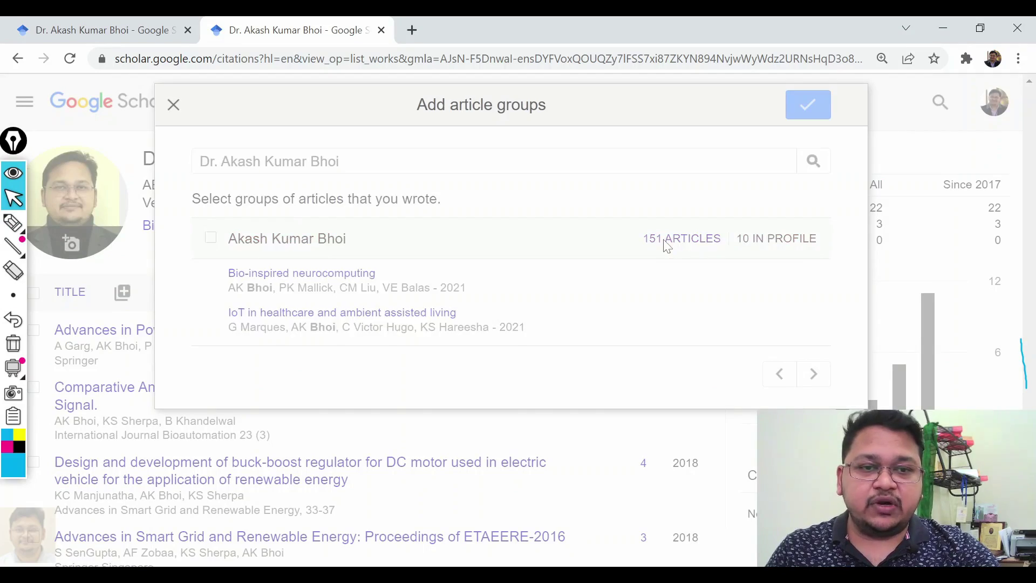
{"action": "scroll", "coordinate": [429, 359], "scroll_direction": "down", "scroll_amount": 20}
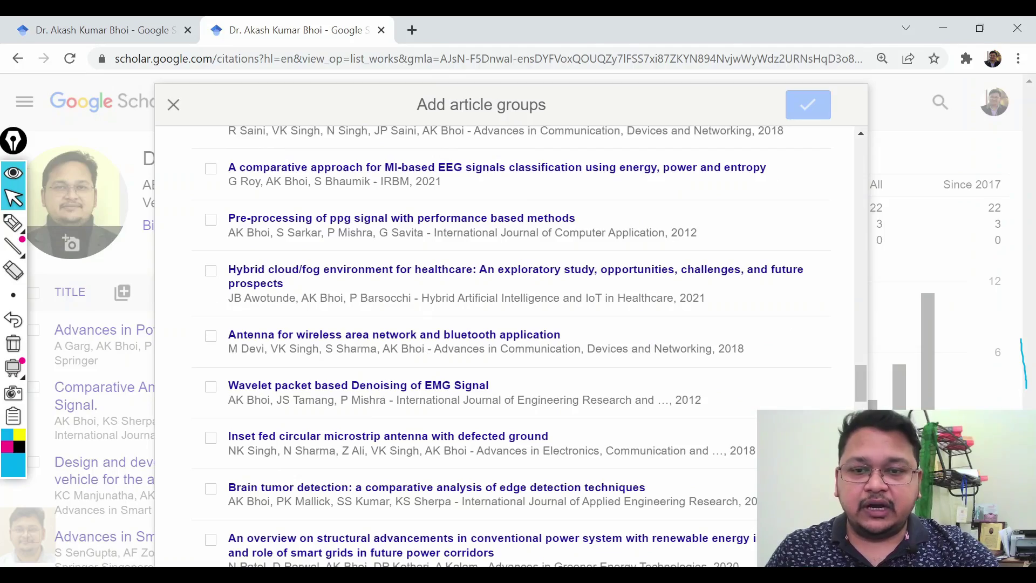
{"action": "scroll", "coordinate": [426, 358], "scroll_direction": "down", "scroll_amount": 15}
{"action": "scroll", "coordinate": [426, 357], "scroll_direction": "up", "scroll_amount": 20}
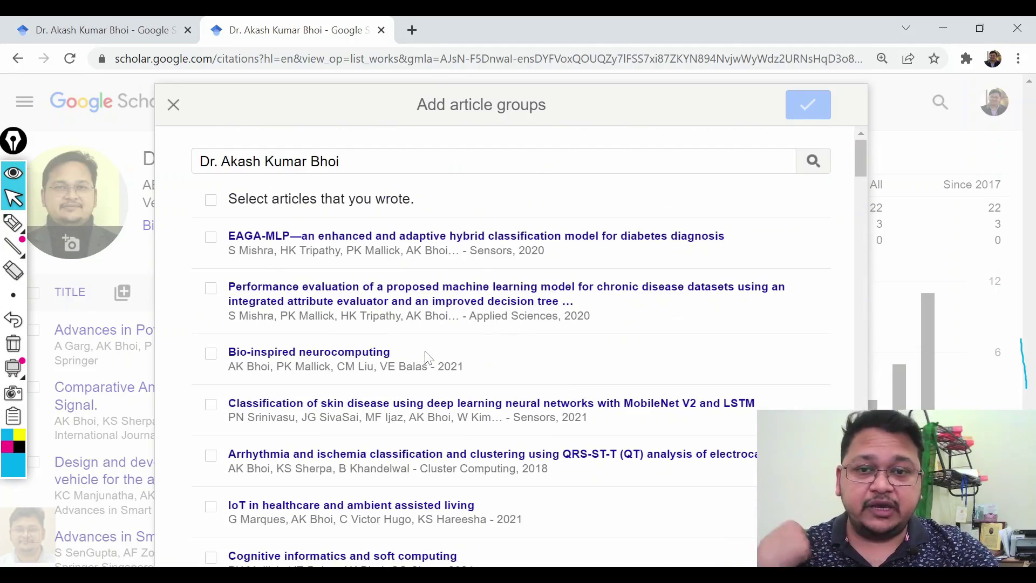
{"action": "left_click", "coordinate": [211, 200]}
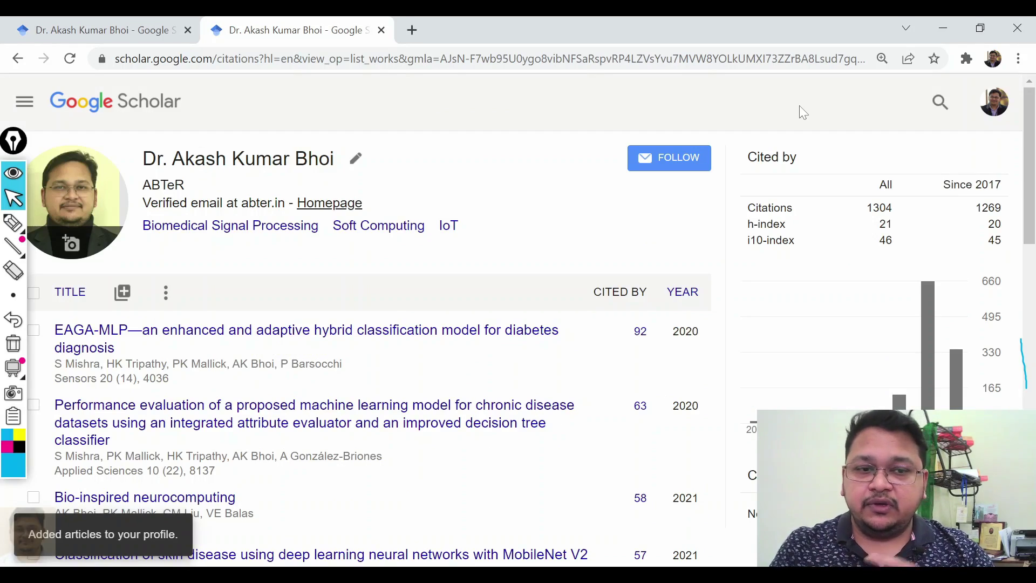
- Show more of the profile's article list and review the newly added articles
{"action": "scroll", "coordinate": [629, 229], "scroll_direction": "down", "scroll_amount": 15}
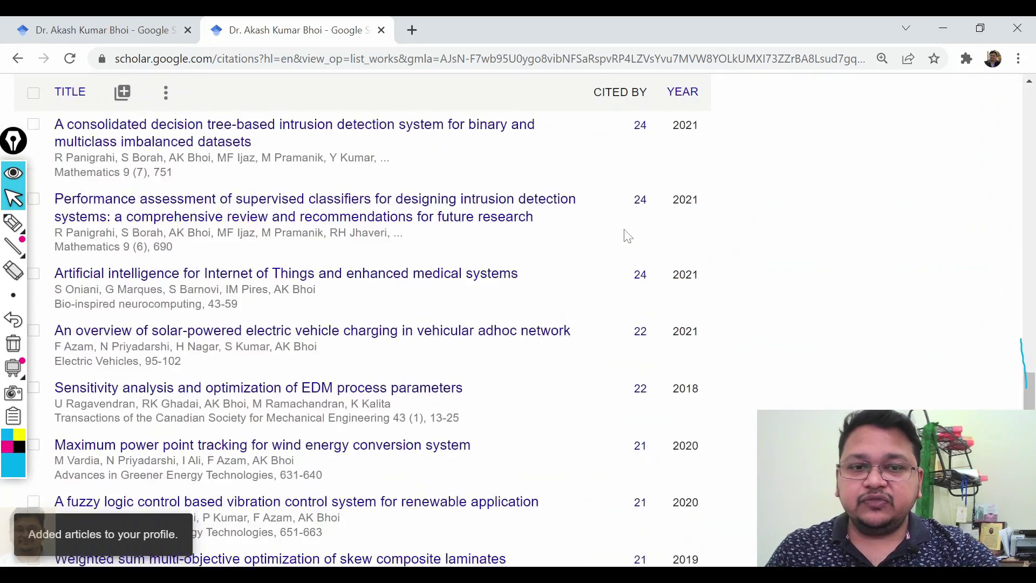
{"action": "scroll", "coordinate": [628, 236], "scroll_direction": "down", "scroll_amount": 5}
{"action": "left_click", "coordinate": [438, 512]}
{"action": "scroll", "coordinate": [518, 400], "scroll_direction": "down", "scroll_amount": 20}
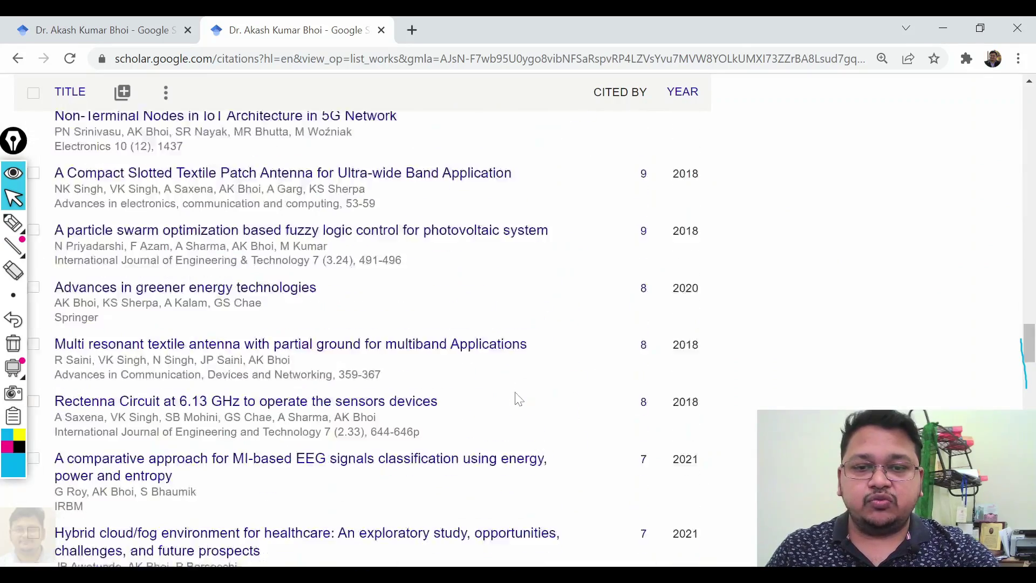
{"action": "scroll", "coordinate": [518, 399], "scroll_direction": "down", "scroll_amount": 10}
{"action": "scroll", "coordinate": [518, 400], "scroll_direction": "up", "scroll_amount": 20}
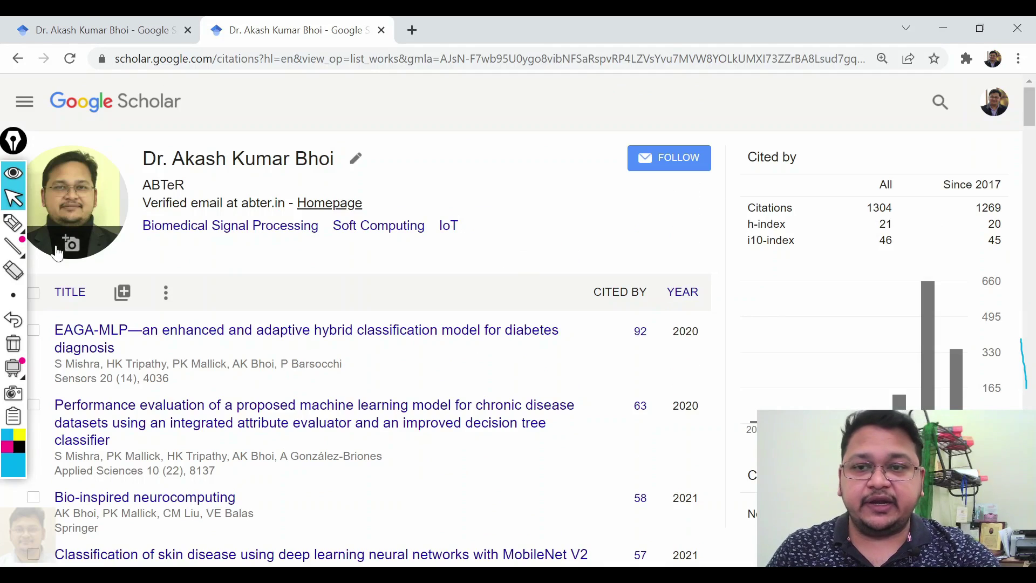
- Circle the citation metrics with the pen and draw a rising curve over the citations chart
{"action": "left_click", "coordinate": [38, 227]}
{"action": "mouse_move", "coordinate": [937, 173]}
{"action": "left_mouse_down"}
{"action": "mouse_move", "coordinate": [750, 190]}
{"action": "mouse_move", "coordinate": [955, 281]}
{"action": "mouse_move", "coordinate": [920, 166]}
{"action": "mouse_move", "coordinate": [885, 186]}
{"action": "mouse_move", "coordinate": [933, 154]}
{"action": "left_mouse_up"}
{"action": "mouse_move", "coordinate": [780, 400]}
{"action": "left_mouse_down"}
{"action": "mouse_move", "coordinate": [899, 325]}
{"action": "mouse_move", "coordinate": [921, 266]}
{"action": "left_mouse_up"}
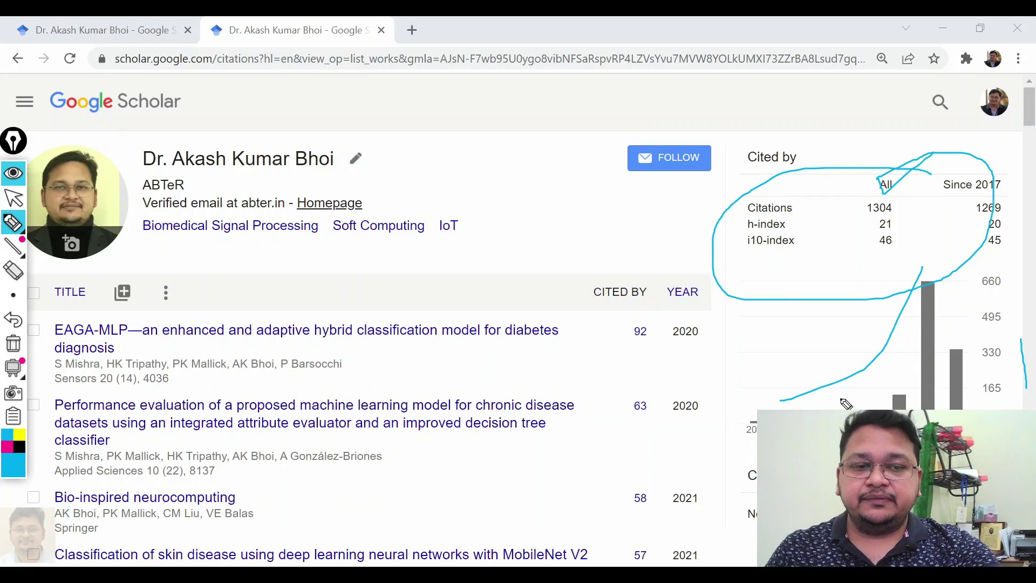
- View the Co-authors dialog, close it without adding anyone, and look over the profile's article list
{"action": "left_click", "coordinate": [14, 199]}
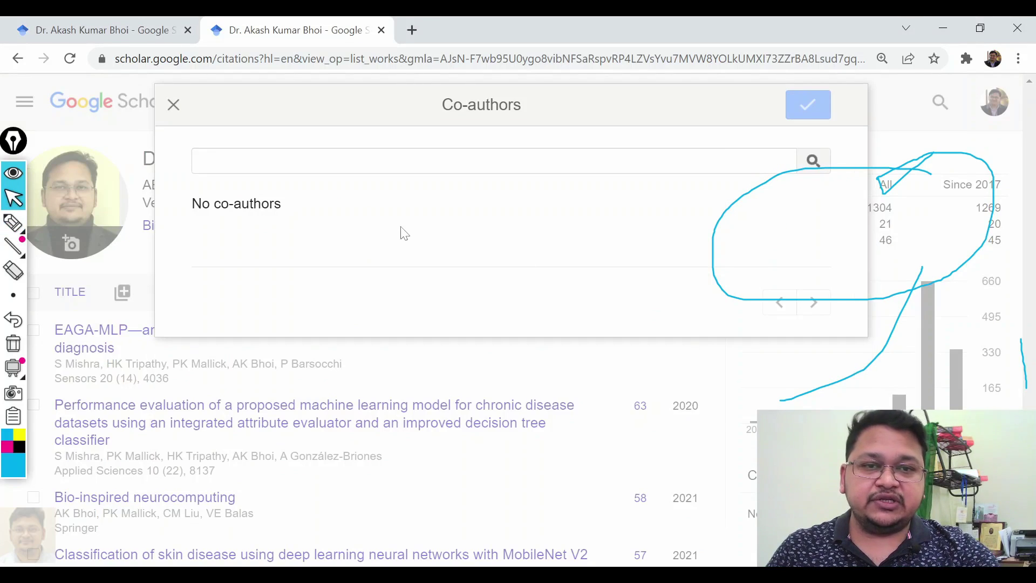
{"action": "left_click", "coordinate": [173, 105]}
{"action": "scroll", "coordinate": [591, 393], "scroll_direction": "down", "scroll_amount": 6}
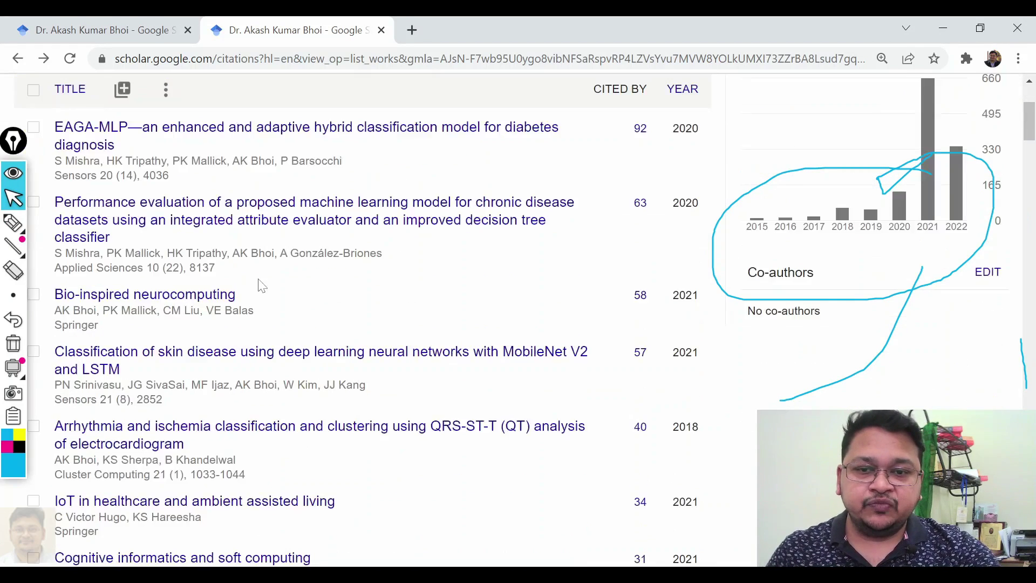
- Circle the Bio-inspired neurocomputing entry with the pen and underline several of the articles listed below it
{"action": "left_click", "coordinate": [22, 232]}
{"action": "mouse_move", "coordinate": [290, 194]}
{"action": "left_mouse_down"}
{"action": "mouse_move", "coordinate": [105, 169]}
{"action": "mouse_move", "coordinate": [278, 189]}
{"action": "left_mouse_up"}
{"action": "left_click_drag", "start_coordinate": [81, 291], "coordinate": [465, 303]}
{"action": "left_click_drag", "start_coordinate": [159, 361], "coordinate": [368, 360]}
{"action": "left_click_drag", "start_coordinate": [183, 420], "coordinate": [267, 416]}
{"action": "left_click_drag", "start_coordinate": [222, 476], "coordinate": [355, 480]}
{"action": "left_click_drag", "start_coordinate": [278, 505], "coordinate": [456, 507]}
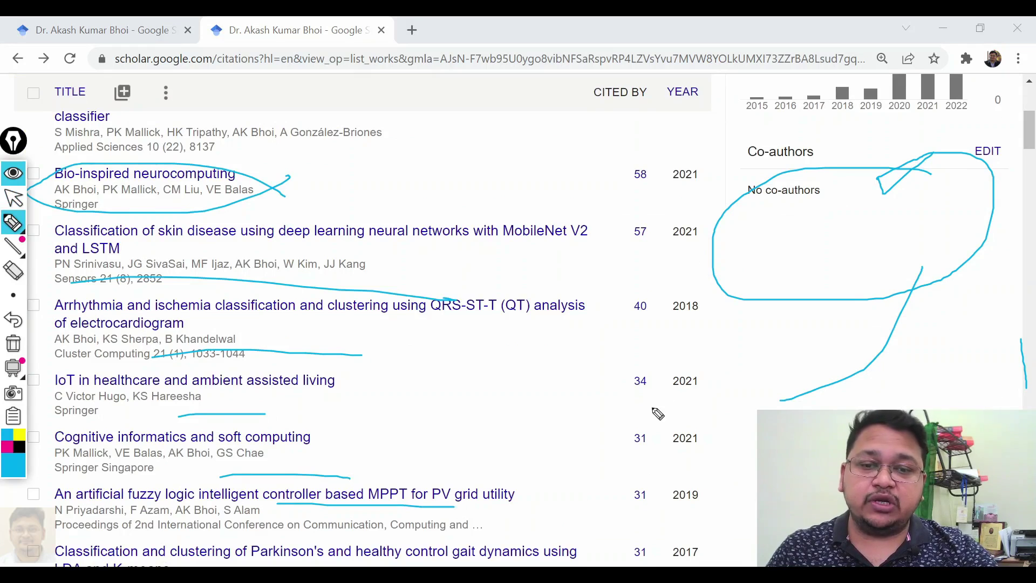
- Clear all pen annotations from the screen and reselect the pen at the profile header
{"action": "left_click", "coordinate": [13, 198]}
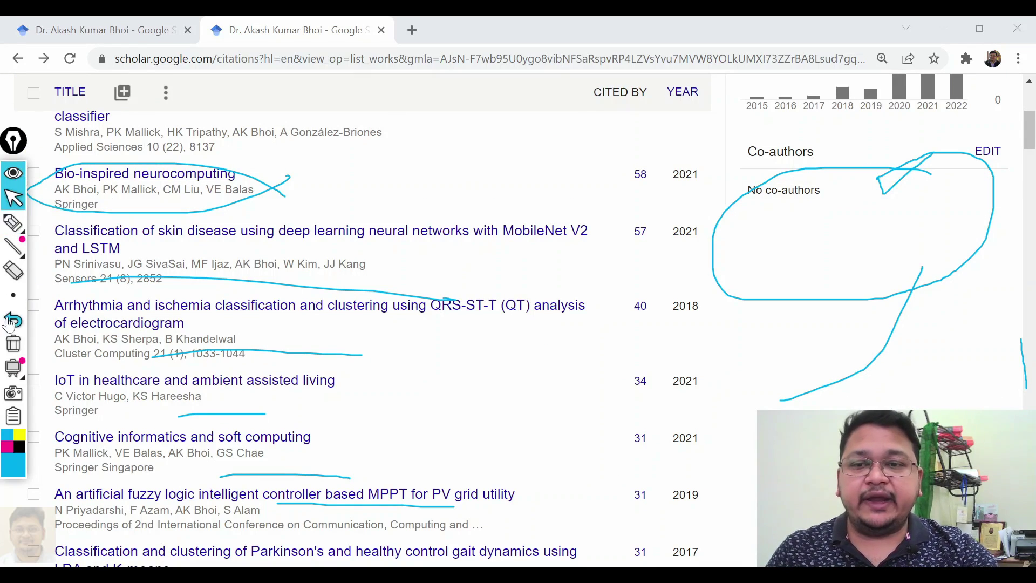
{"action": "left_click", "coordinate": [13, 344]}
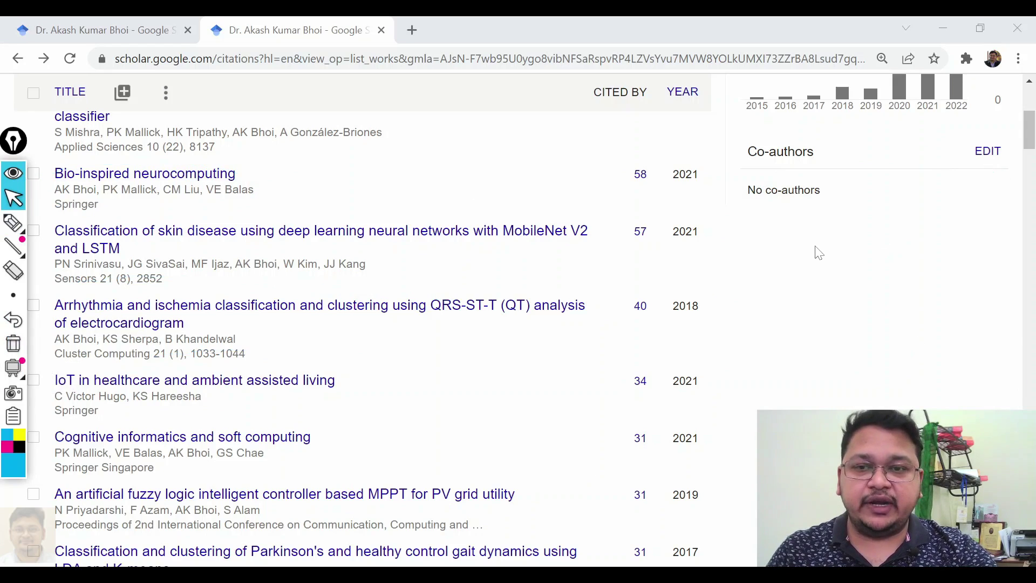
{"action": "scroll", "coordinate": [226, 232], "scroll_direction": "up", "scroll_amount": 5}
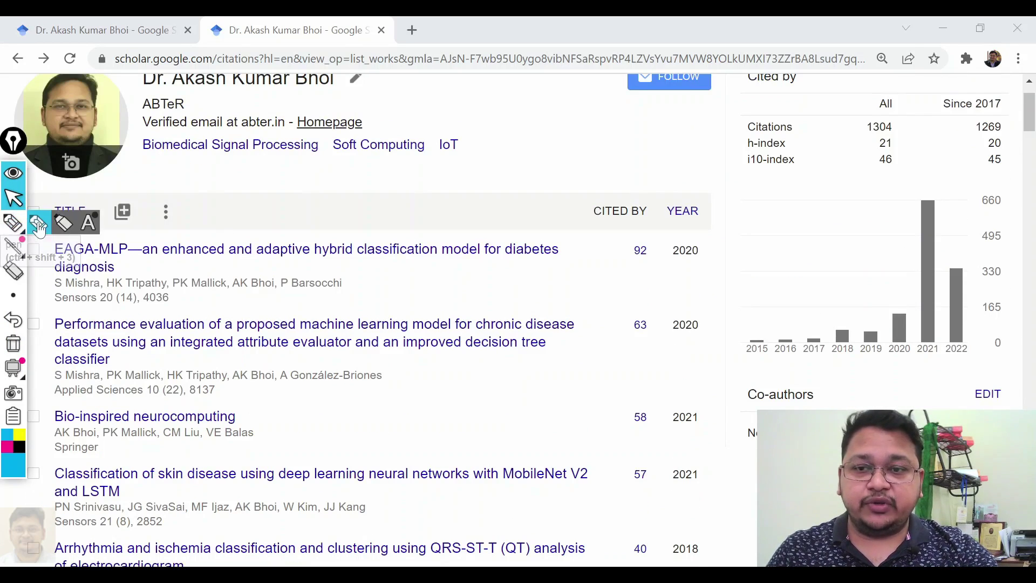
{"action": "left_click", "coordinate": [13, 222]}
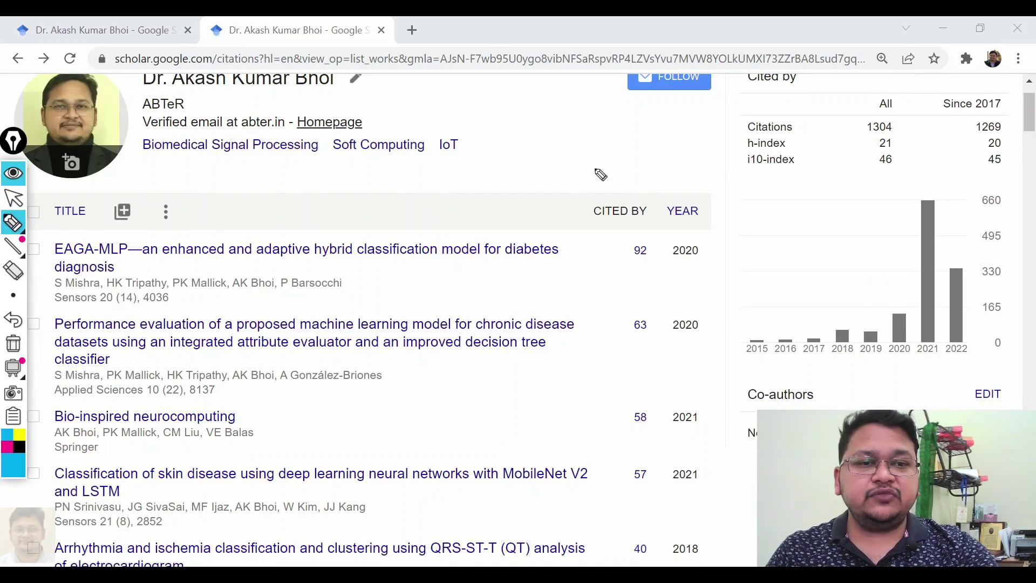
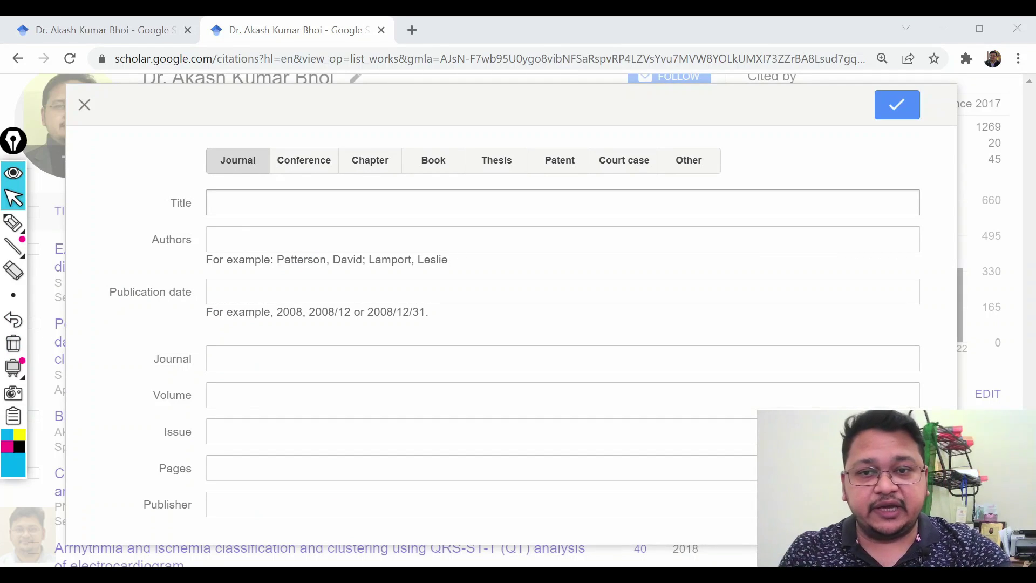
- Examine the Title and Authors fields of the manual Journal form, including the semicolon separator in the author example
{"action": "left_click", "coordinate": [240, 203]}
{"action": "left_click", "coordinate": [240, 239]}
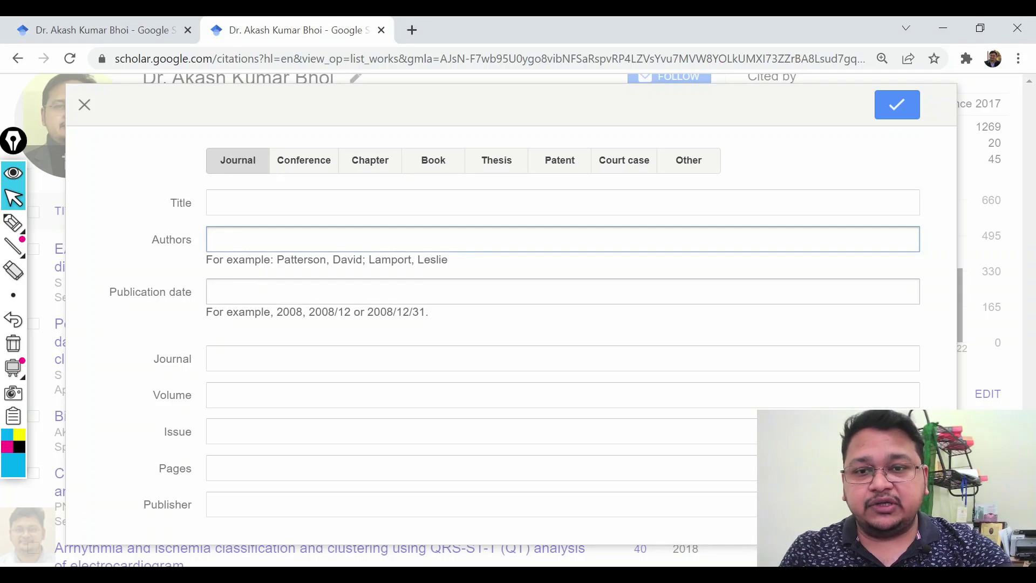
{"action": "left_click_drag", "start_coordinate": [275, 260], "coordinate": [502, 261]}
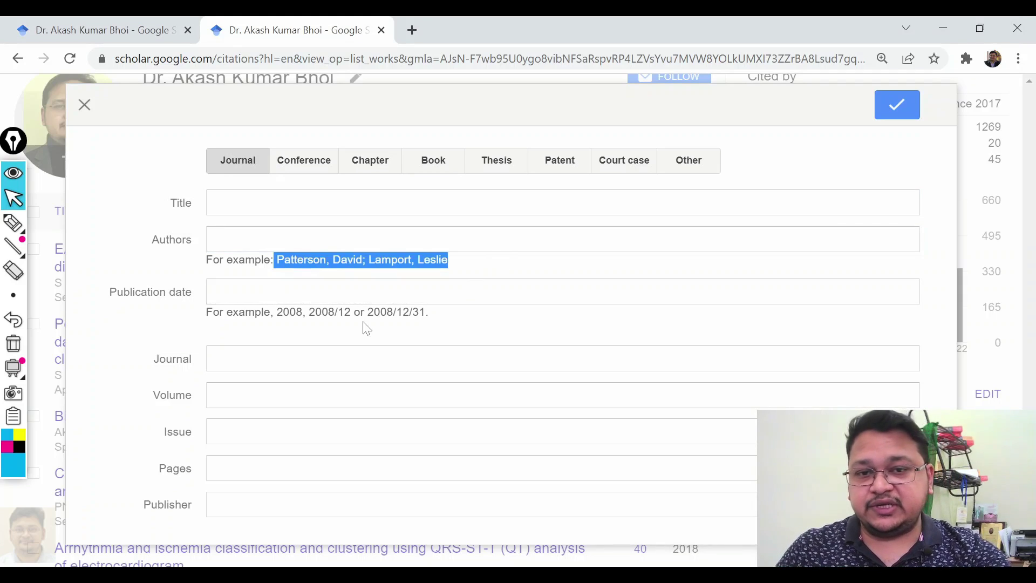
{"action": "left_click", "coordinate": [279, 265]}
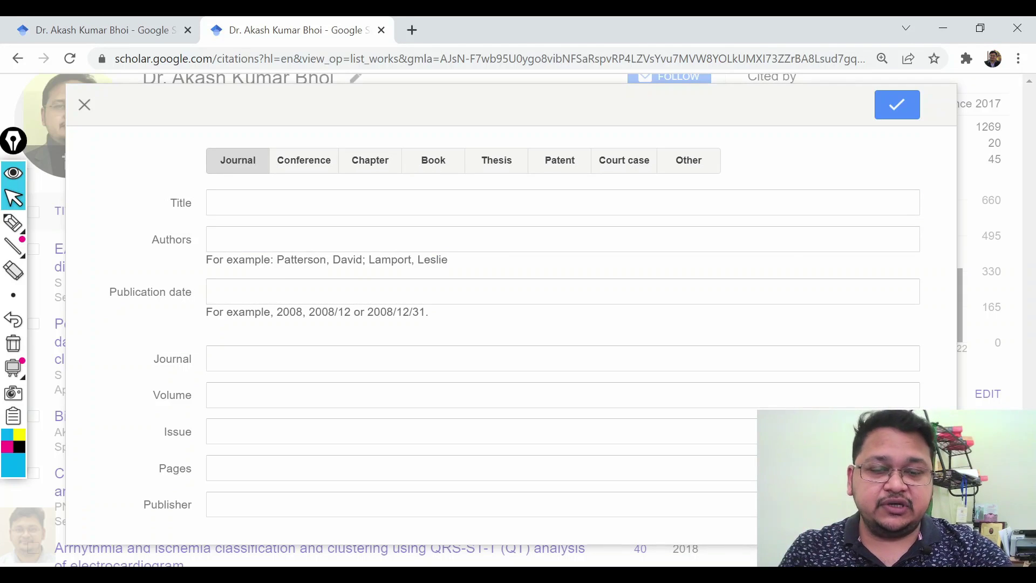
{"action": "left_click", "coordinate": [215, 239]}
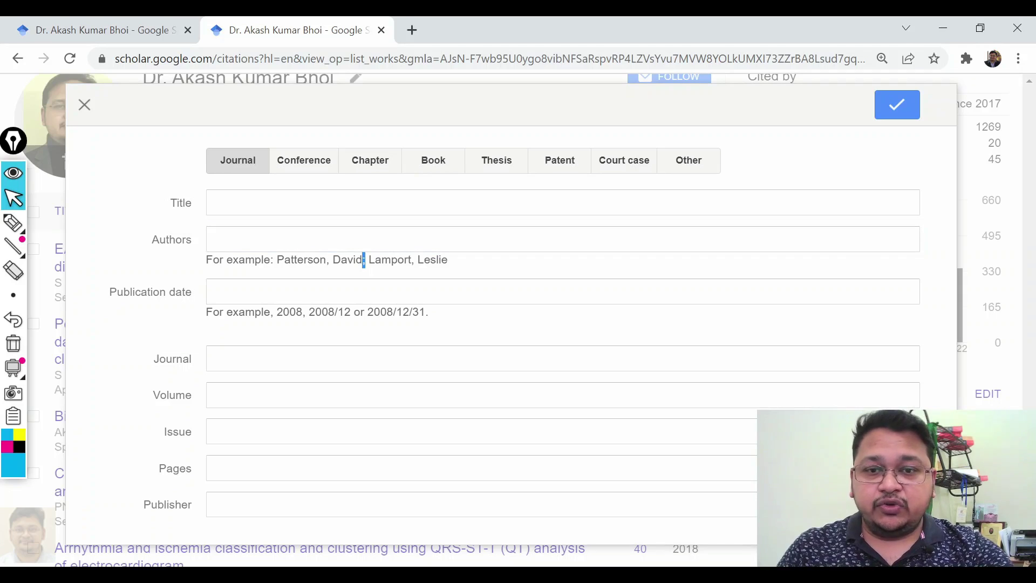
{"action": "double_click", "coordinate": [364, 260]}
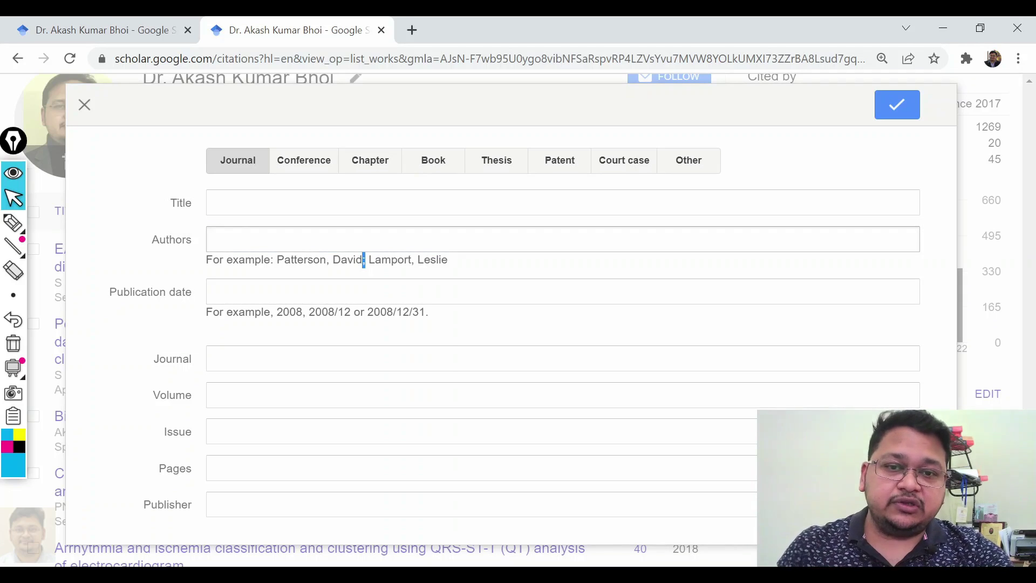
{"action": "left_click", "coordinate": [363, 243]}
- Examine the accepted publication date formats and the Journal, Volume and Issue fields of the form
{"action": "left_click", "coordinate": [215, 292]}
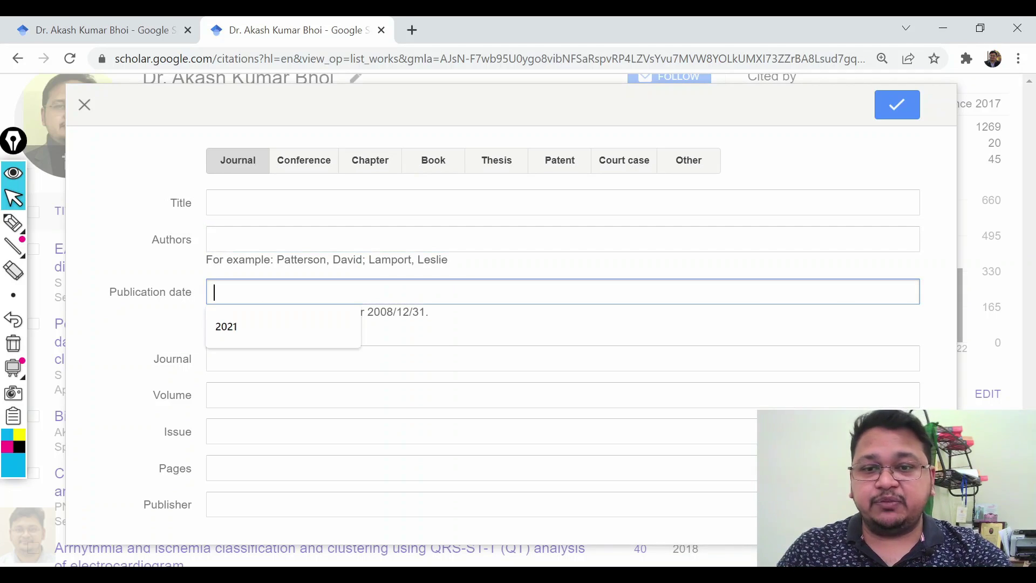
{"action": "left_click", "coordinate": [162, 281]}
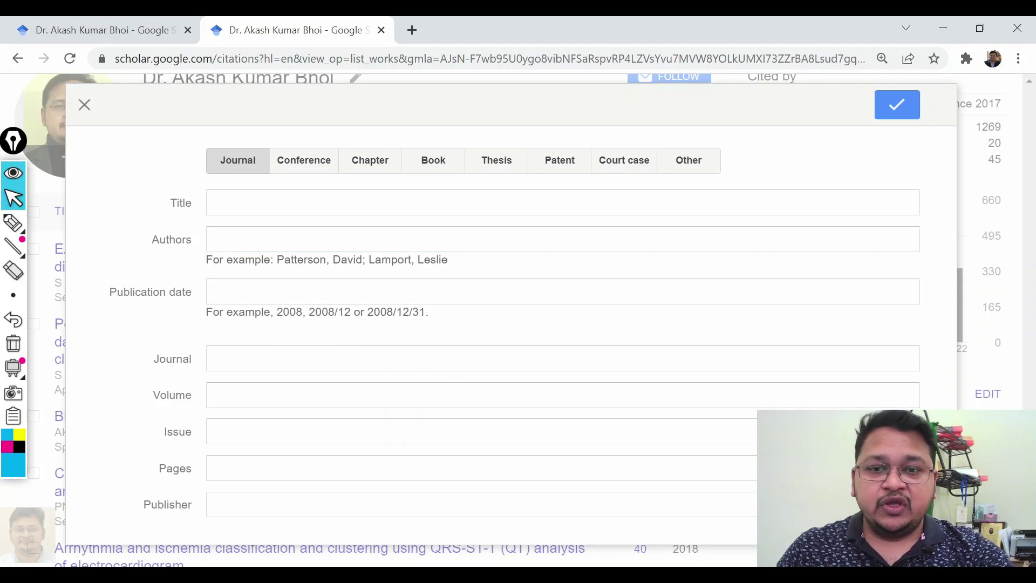
{"action": "double_click", "coordinate": [290, 312]}
{"action": "left_click", "coordinate": [320, 324]}
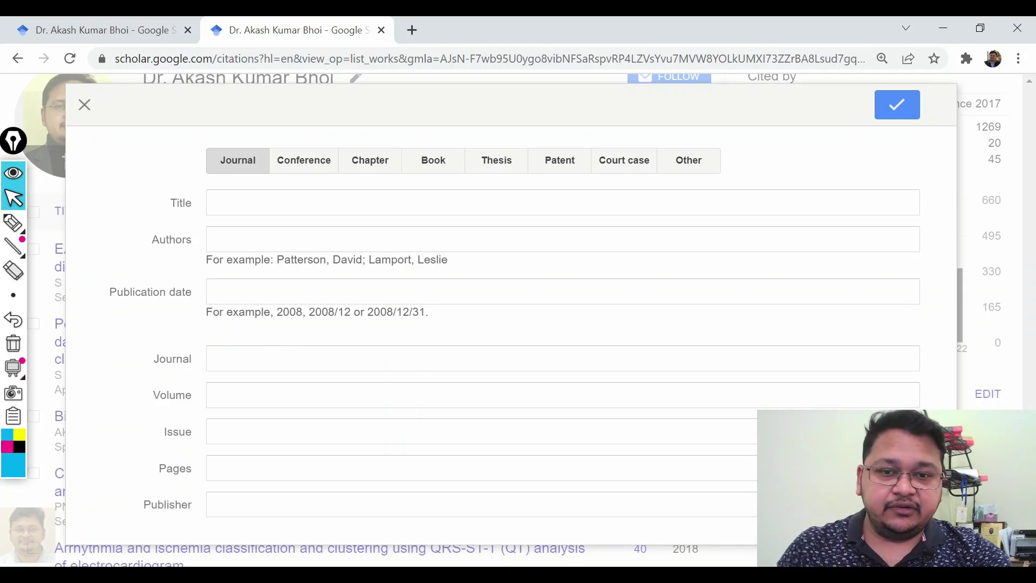
{"action": "left_click_drag", "start_coordinate": [368, 312], "coordinate": [483, 324]}
{"action": "left_click", "coordinate": [486, 359]}
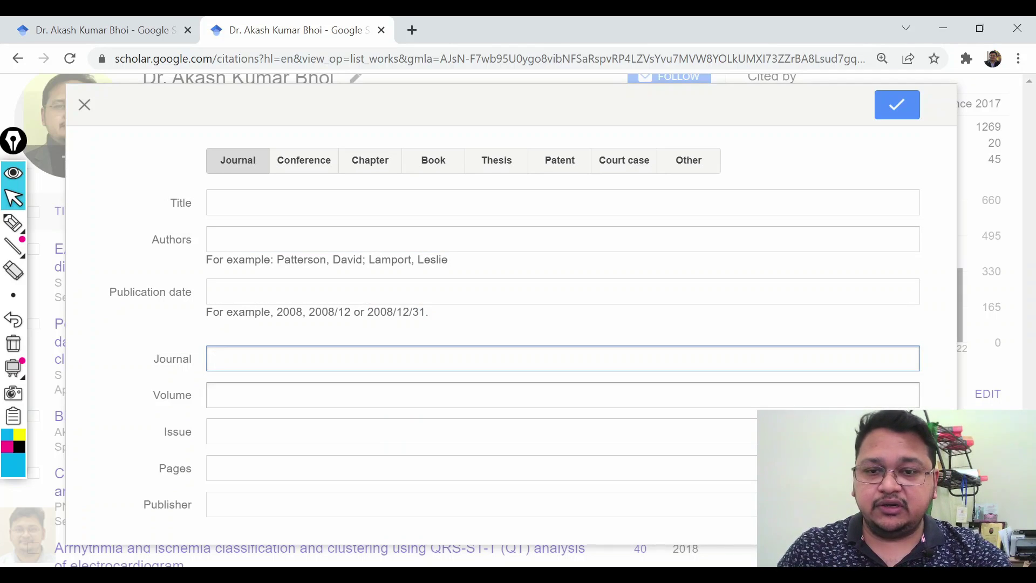
{"action": "key", "text": "Tab"}
{"action": "key", "text": "Tab"}
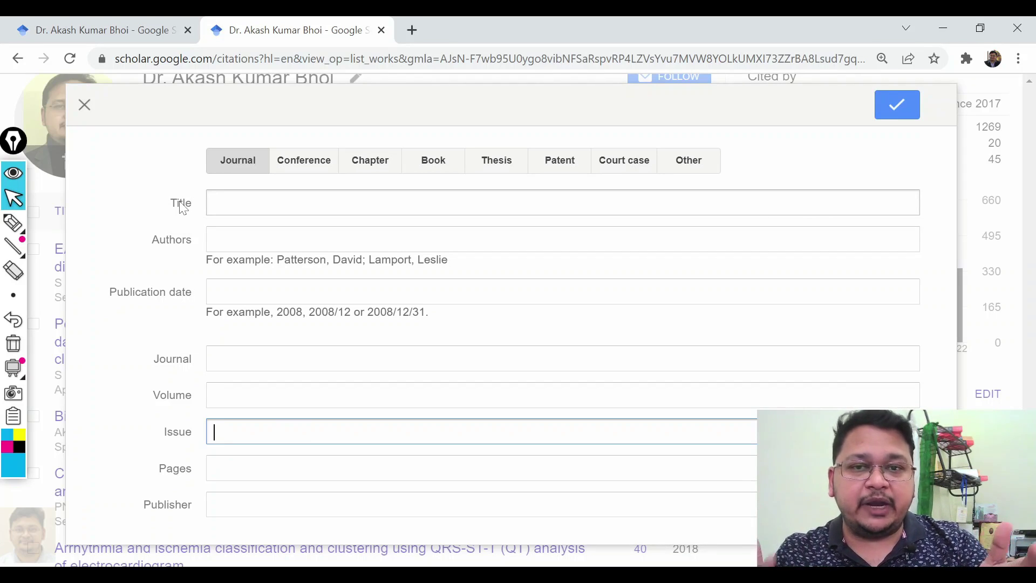
- Look through the Conference, Chapter, Book and Thesis forms and choose Patent as the article type
{"action": "left_click", "coordinate": [303, 161]}
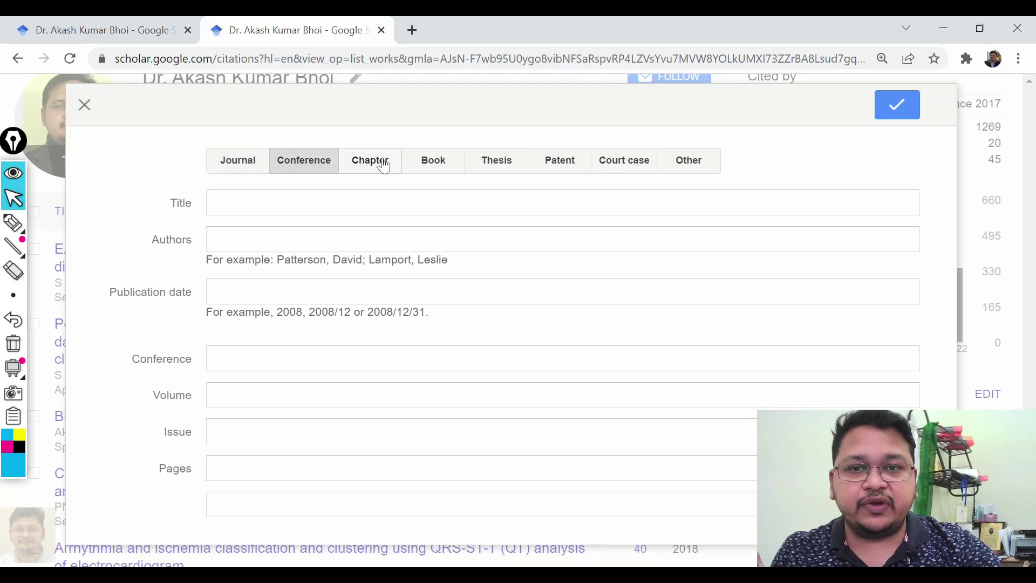
{"action": "left_click", "coordinate": [379, 162]}
{"action": "left_click", "coordinate": [436, 165]}
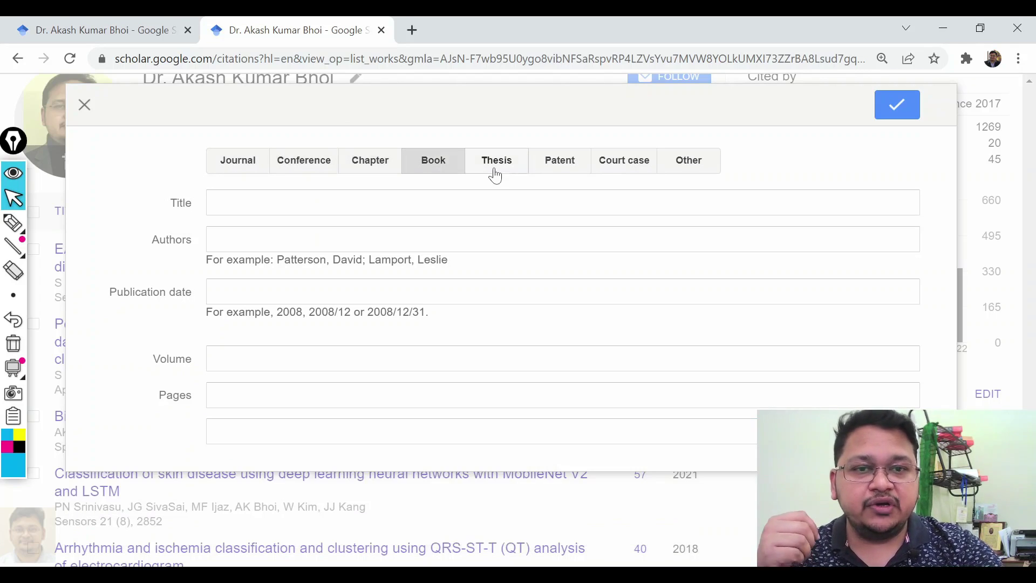
{"action": "left_click", "coordinate": [494, 174]}
{"action": "left_click", "coordinate": [565, 165]}
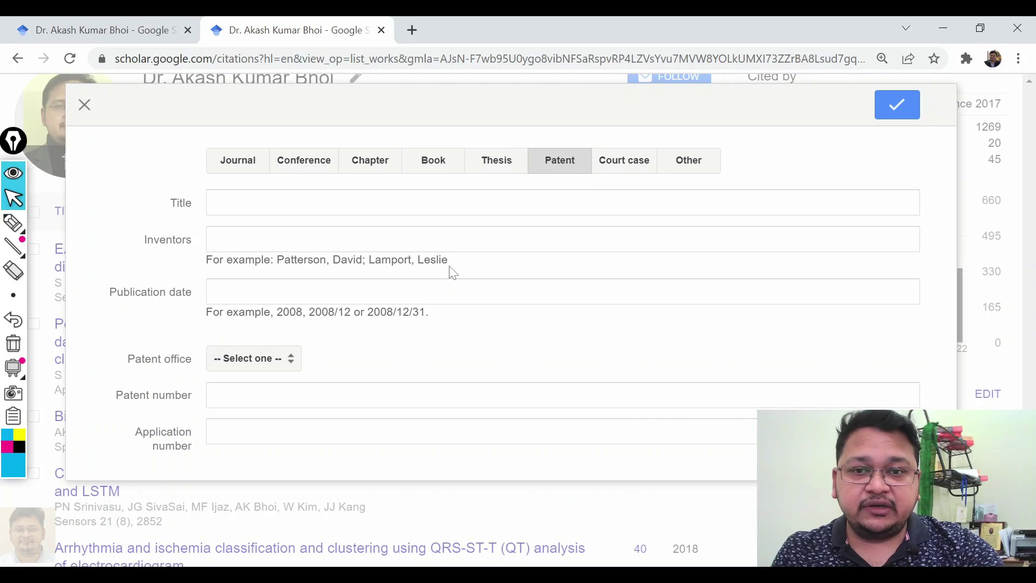
- Copy the title "Machine Learning Based Ball Throwing Machine" from the Notepad document into the patent's Title field
{"action": "key", "text": "alt+Tab"}
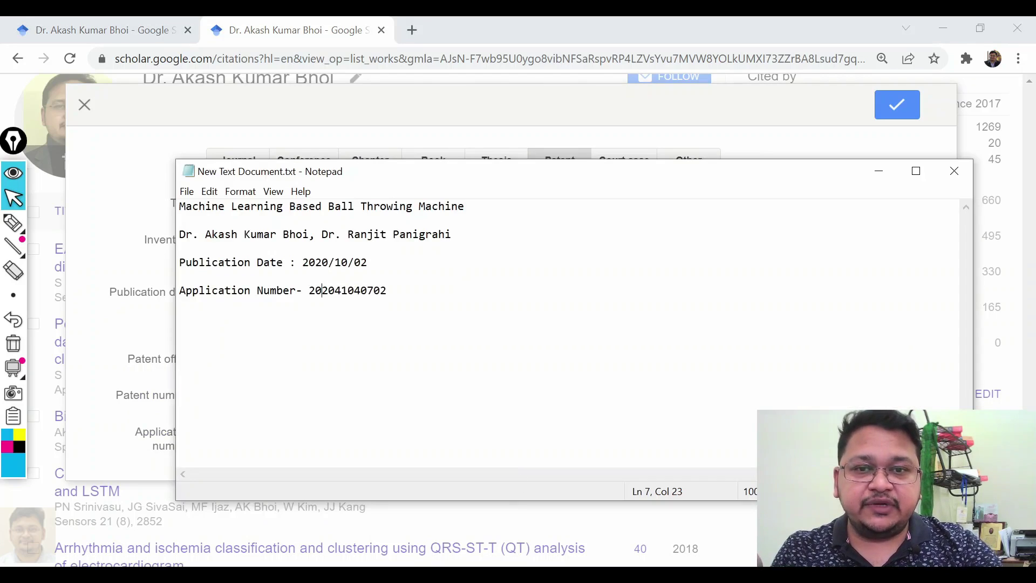
{"action": "left_click_drag", "start_coordinate": [465, 206], "coordinate": [180, 206]}
{"action": "key", "text": "ctrl+c"}
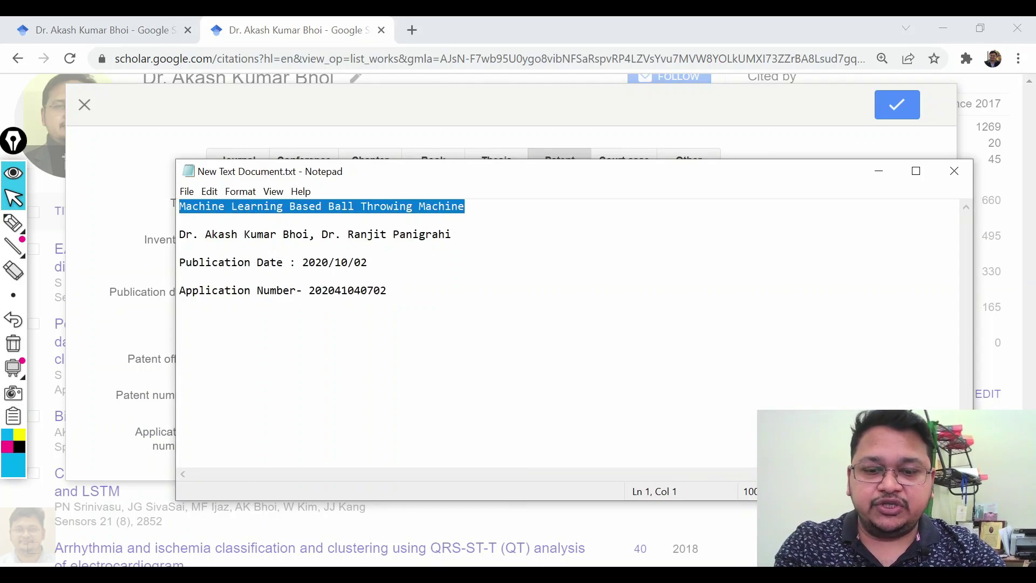
{"action": "left_click_drag", "start_coordinate": [532, 178], "coordinate": [499, 319]}
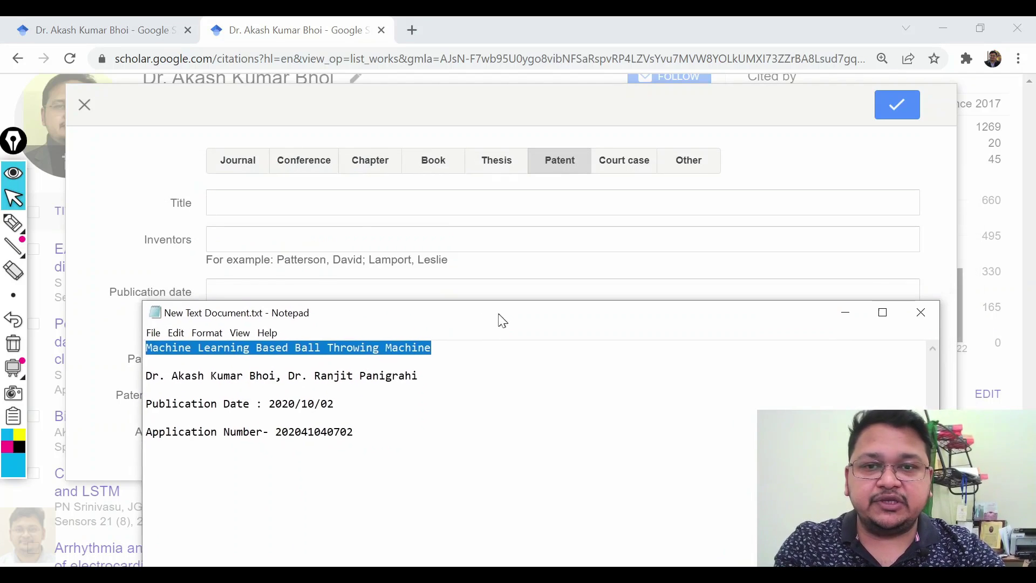
{"action": "left_click", "coordinate": [352, 205]}
{"action": "key", "text": "ctrl+v"}
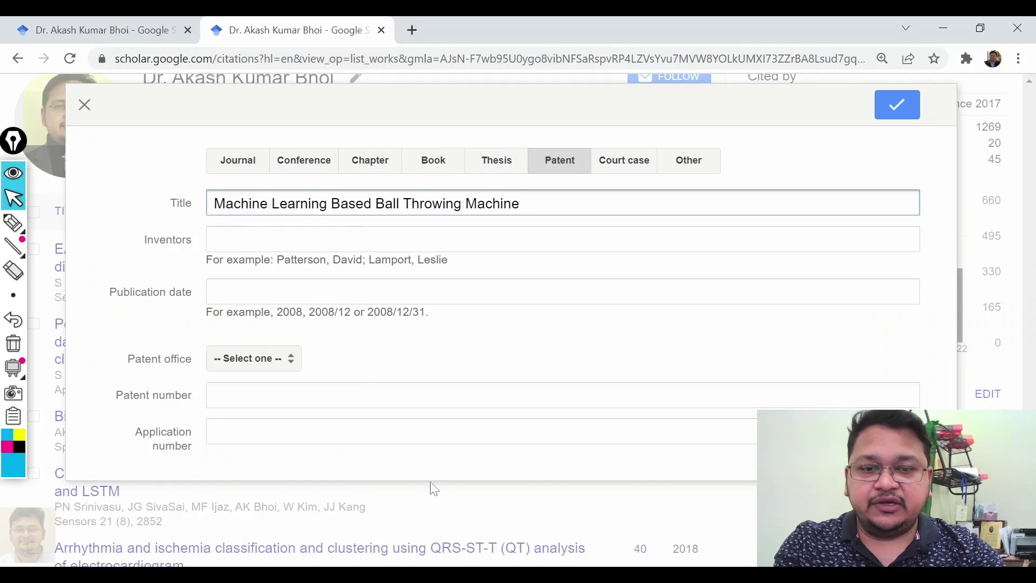
- Copy the two inventors' names from Notepad into the Inventors field and separate them with a semicolon instead of a comma
{"action": "key", "text": "alt+Tab"}
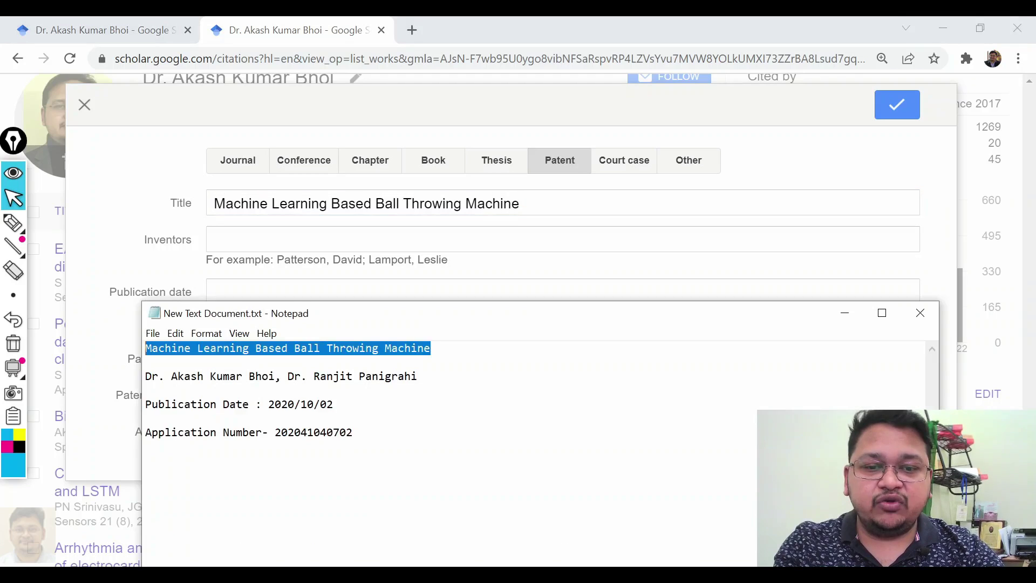
{"action": "left_click_drag", "start_coordinate": [146, 376], "coordinate": [417, 376]}
{"action": "key", "text": "ctrl+c"}
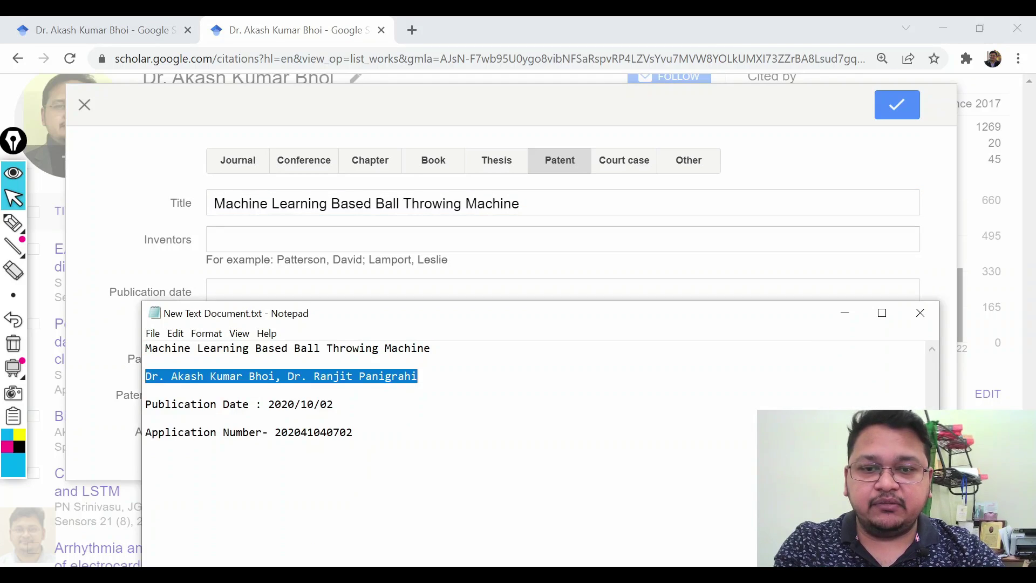
{"action": "left_click", "coordinate": [368, 240]}
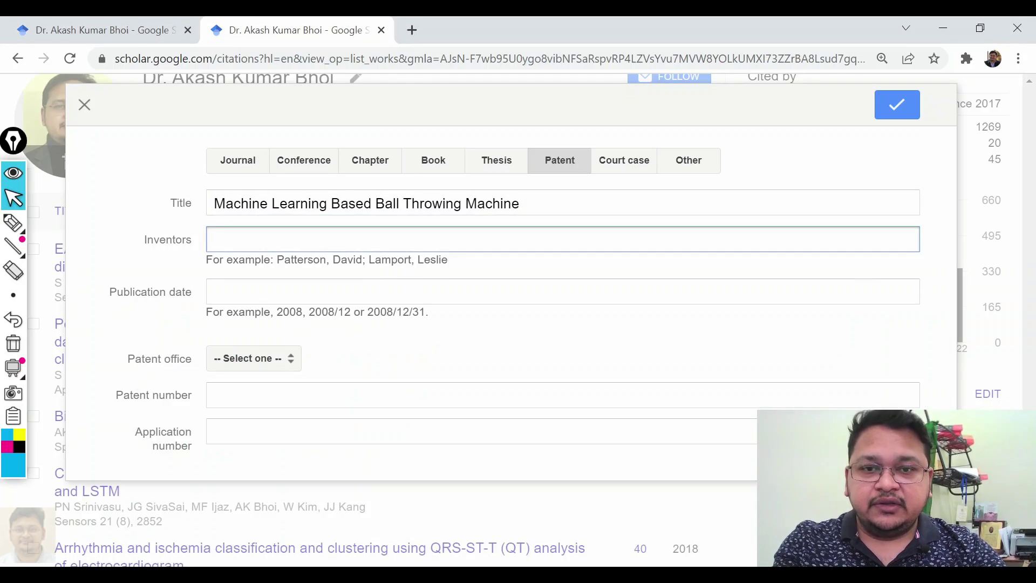
{"action": "key", "text": "ctrl+v"}
{"action": "key", "text": "shift+Right"}
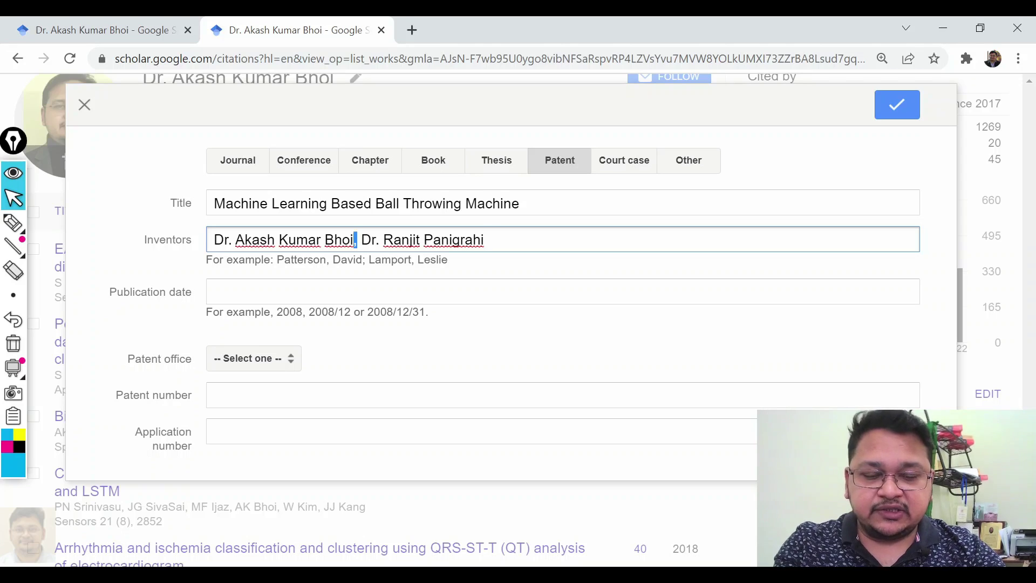
{"action": "type", "text": ";"}
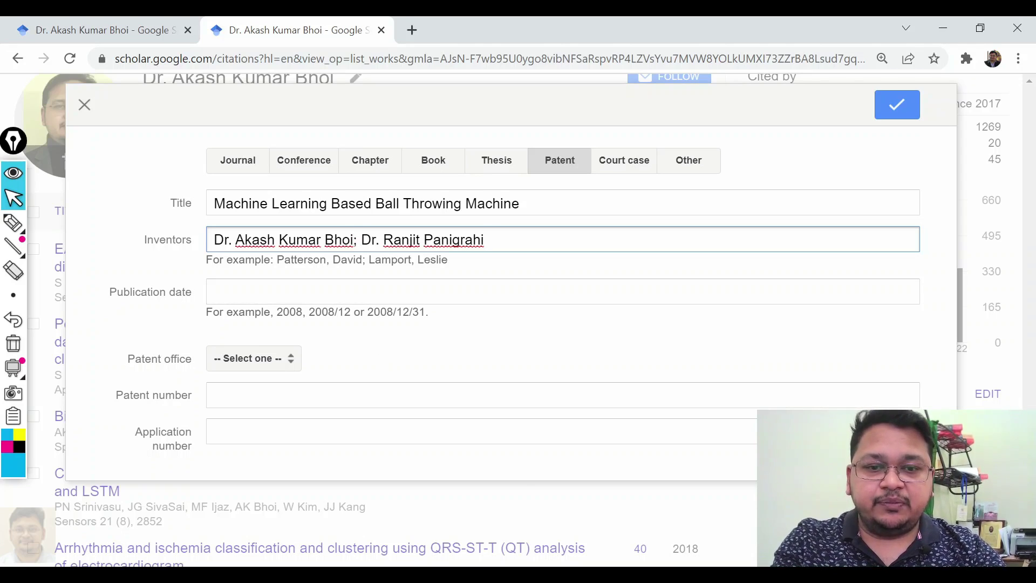
- Copy the publication date 2020/10/02 from Notepad into the patent's Publication date field
{"action": "key", "text": "alt+Tab"}
{"action": "left_click_drag", "start_coordinate": [268, 405], "coordinate": [333, 404]}
{"action": "key", "text": "ctrl+c"}
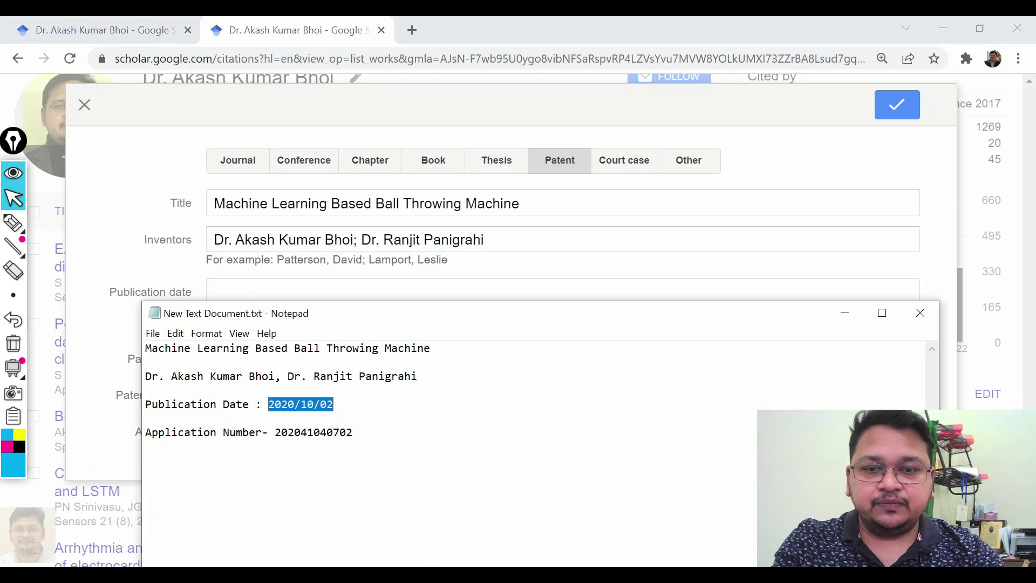
{"action": "left_click", "coordinate": [551, 291]}
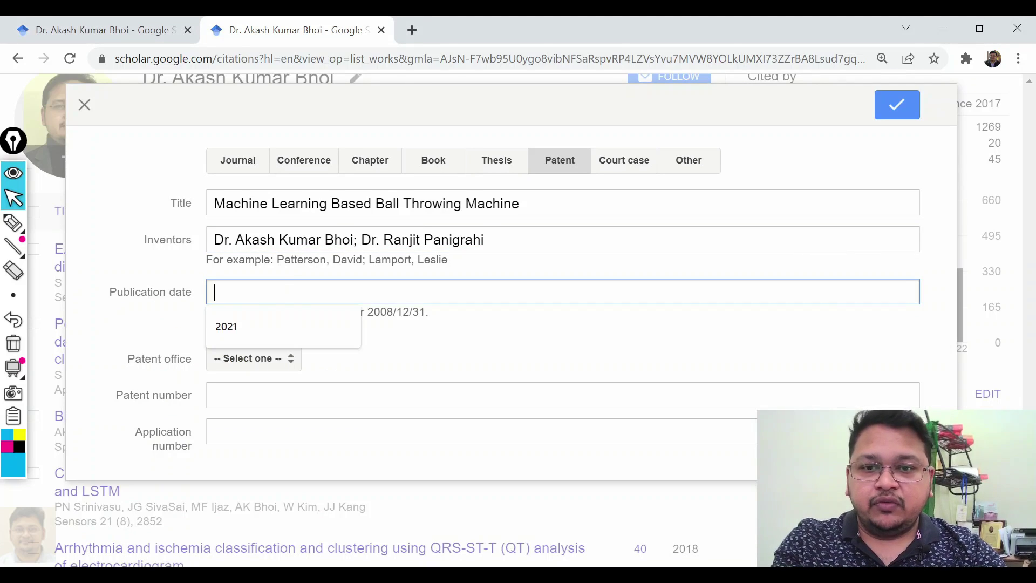
{"action": "key", "text": "ctrl+v"}
- Set the patent office to IN
{"action": "left_click", "coordinate": [274, 365]}
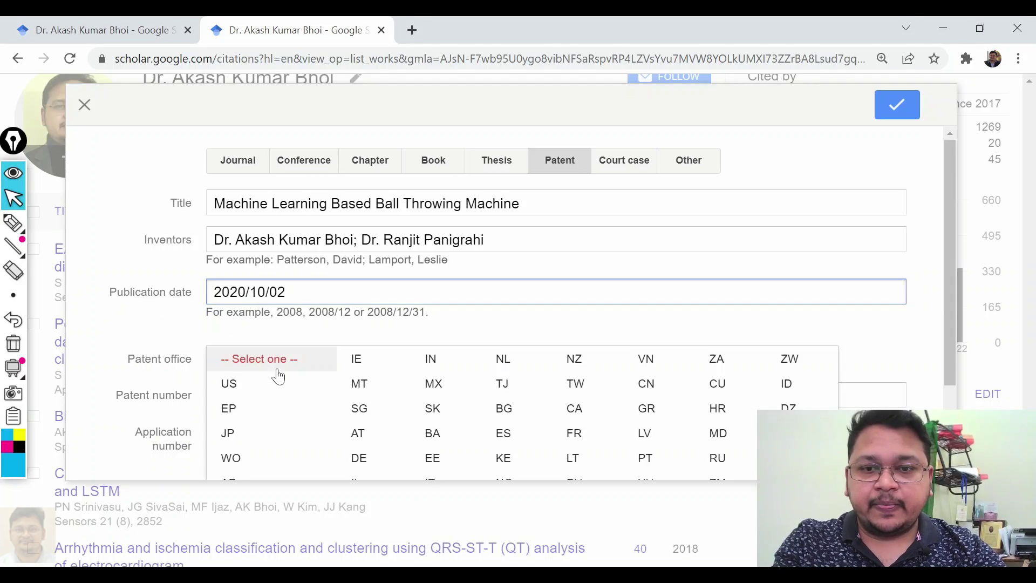
{"action": "scroll", "coordinate": [369, 410], "scroll_direction": "down", "scroll_amount": 2}
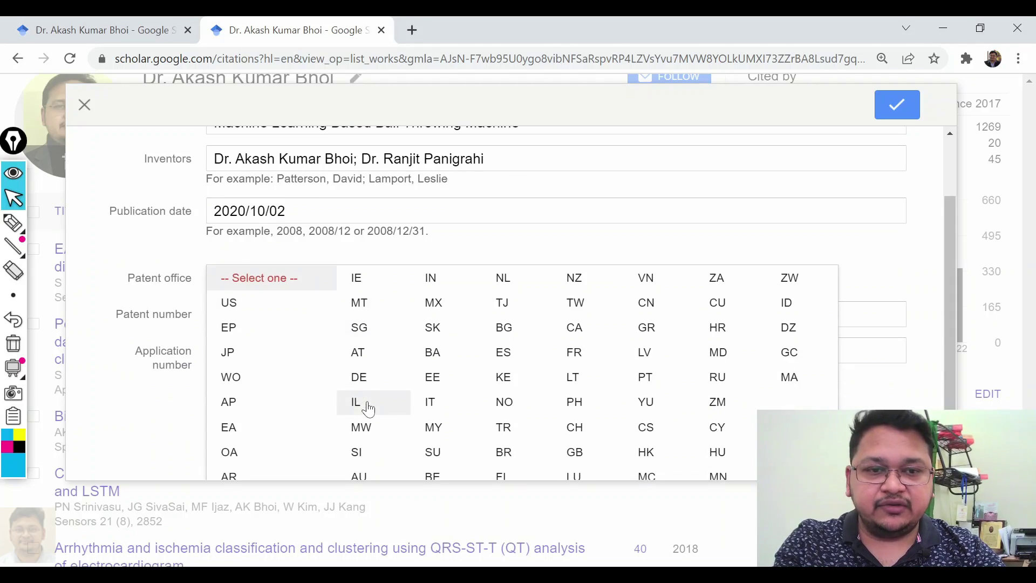
{"action": "scroll", "coordinate": [368, 410], "scroll_direction": "down", "scroll_amount": 1}
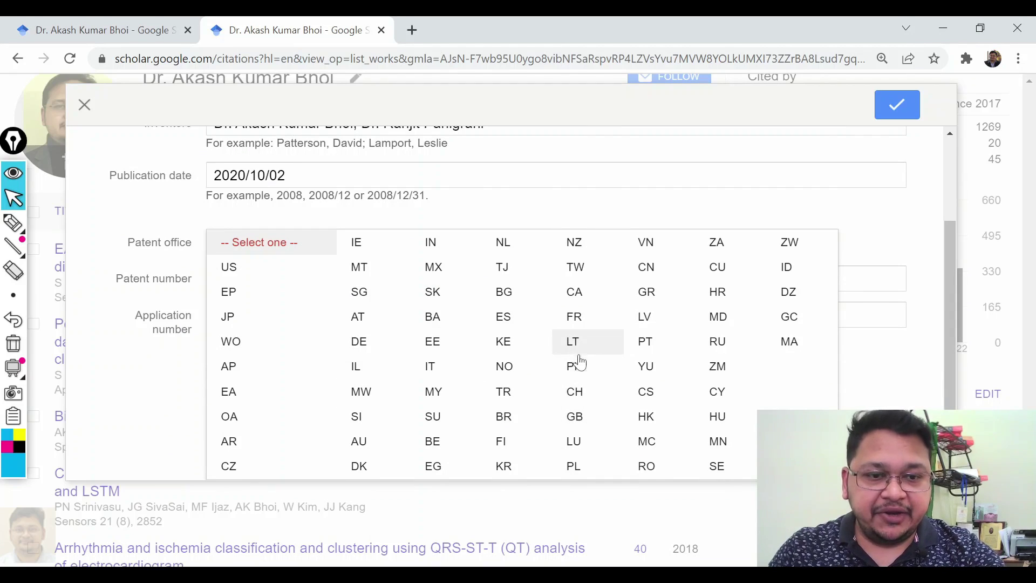
{"action": "left_click", "coordinate": [429, 246]}
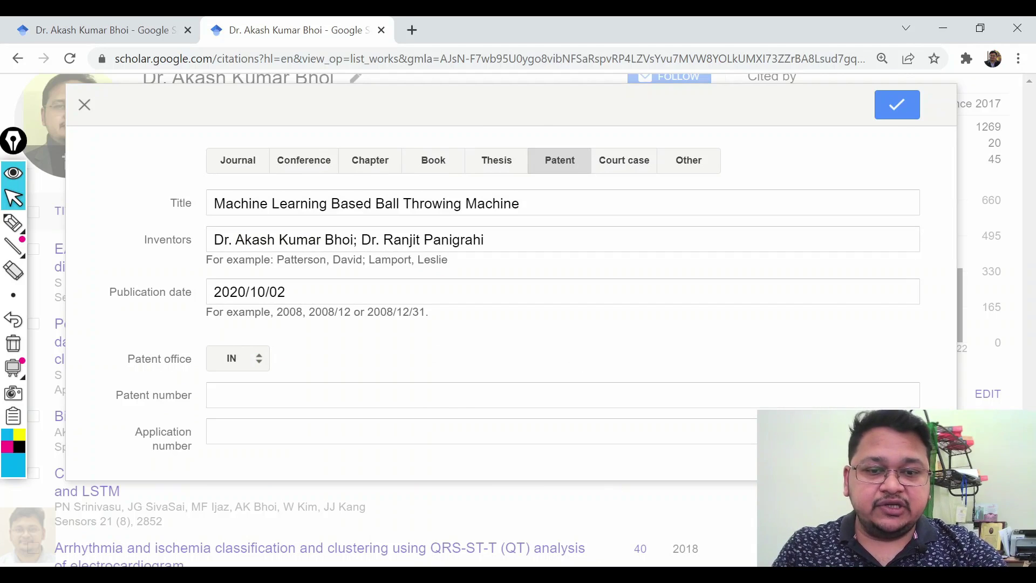
- Copy the application number from Notepad into the patent's Application number field and save the patent to the profile
{"action": "key", "text": "alt+Tab"}
{"action": "double_click", "coordinate": [313, 432]}
{"action": "key", "text": "ctrl+c"}
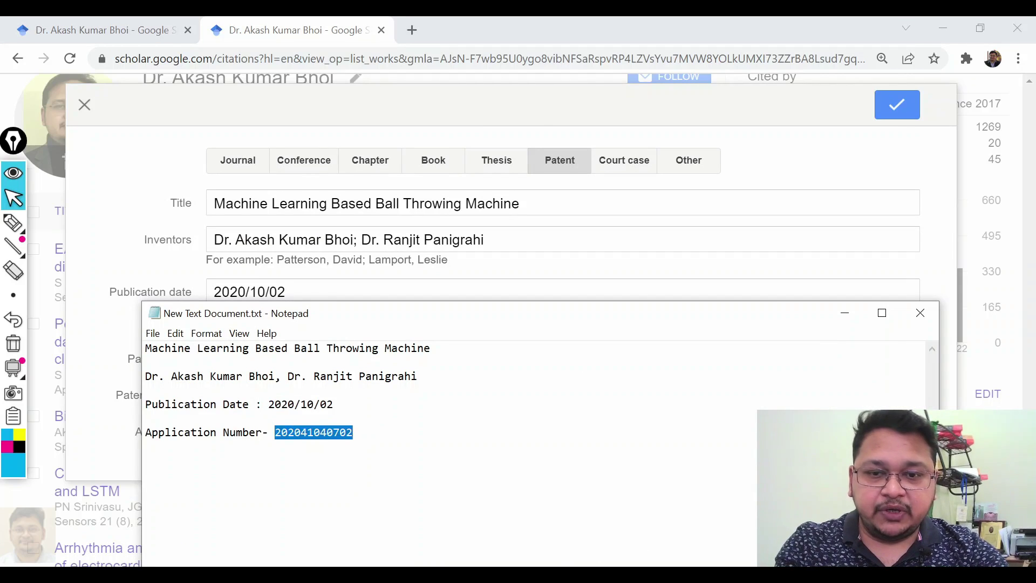
{"action": "key", "text": "alt+Tab"}
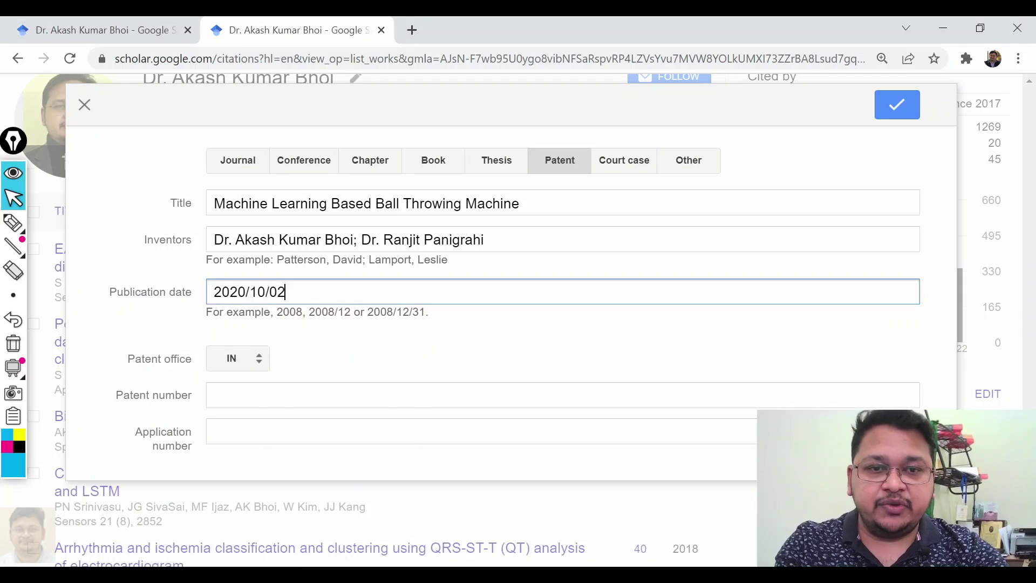
{"action": "left_click", "coordinate": [296, 427]}
{"action": "key", "text": "ctrl+v"}
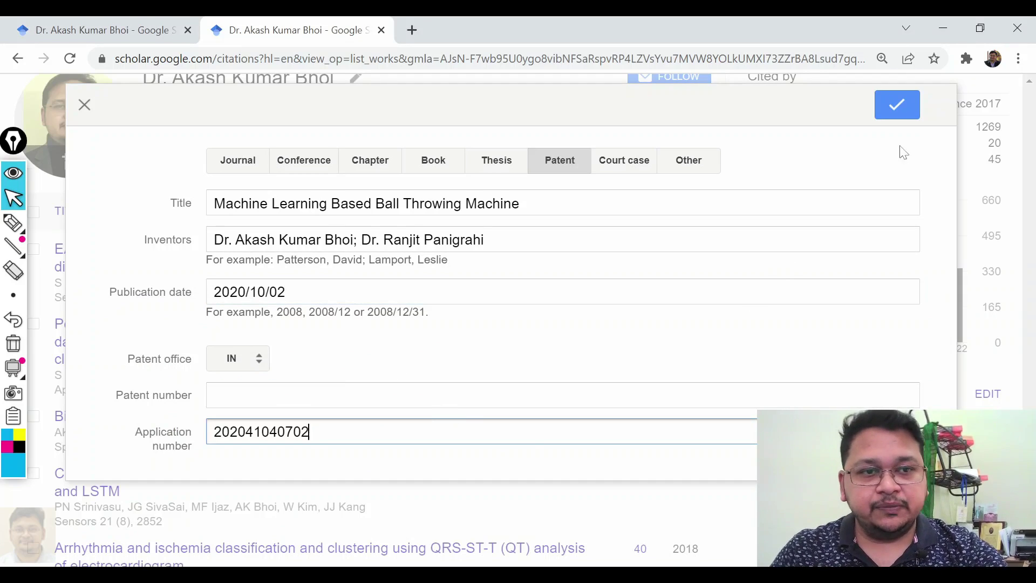
{"action": "left_click", "coordinate": [891, 105]}
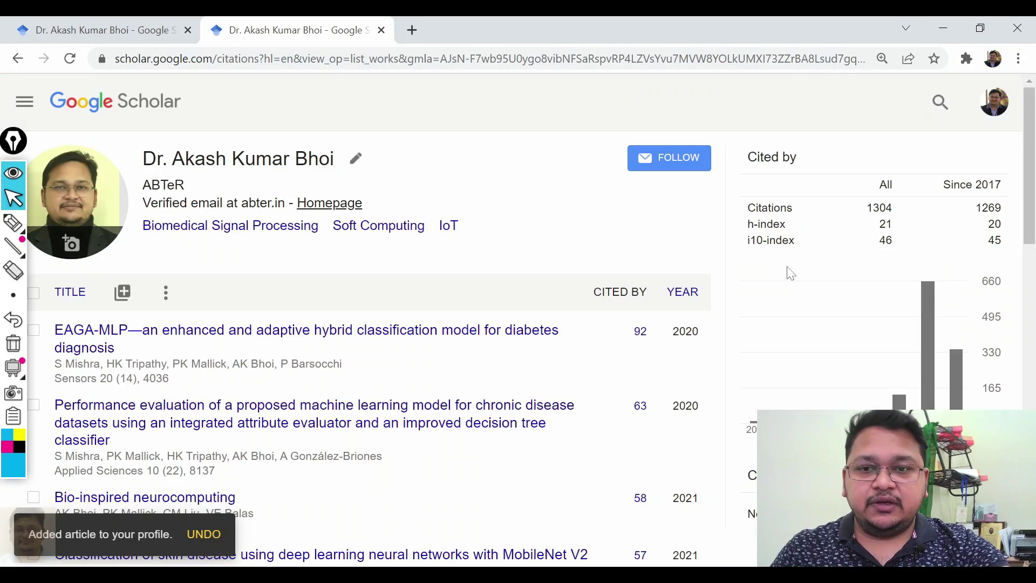
- Expand the profile's article list completely and look through the entries down to the last one
{"action": "scroll", "coordinate": [422, 474], "scroll_direction": "down", "scroll_amount": 5}
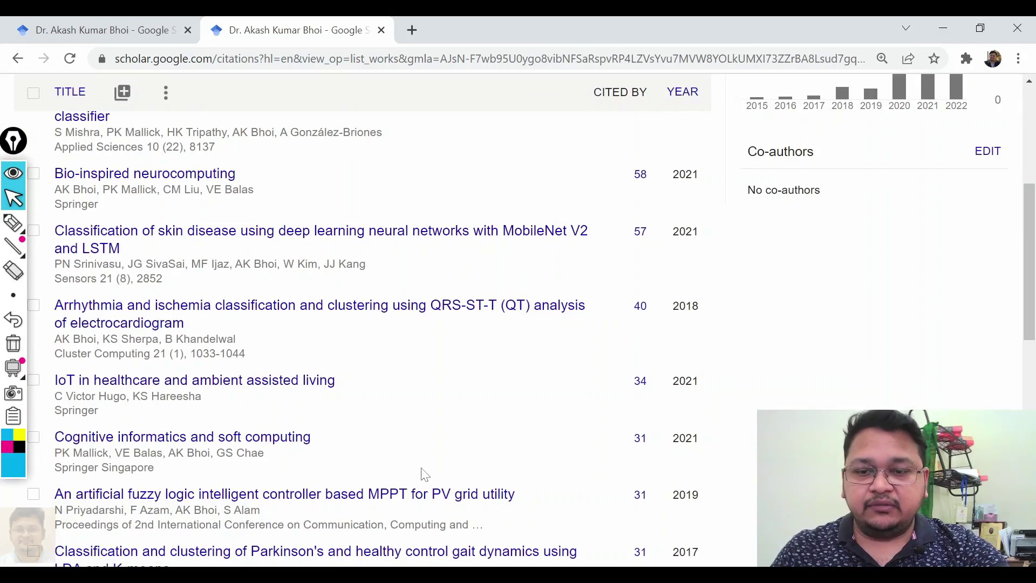
{"action": "scroll", "coordinate": [424, 474], "scroll_direction": "down", "scroll_amount": 10}
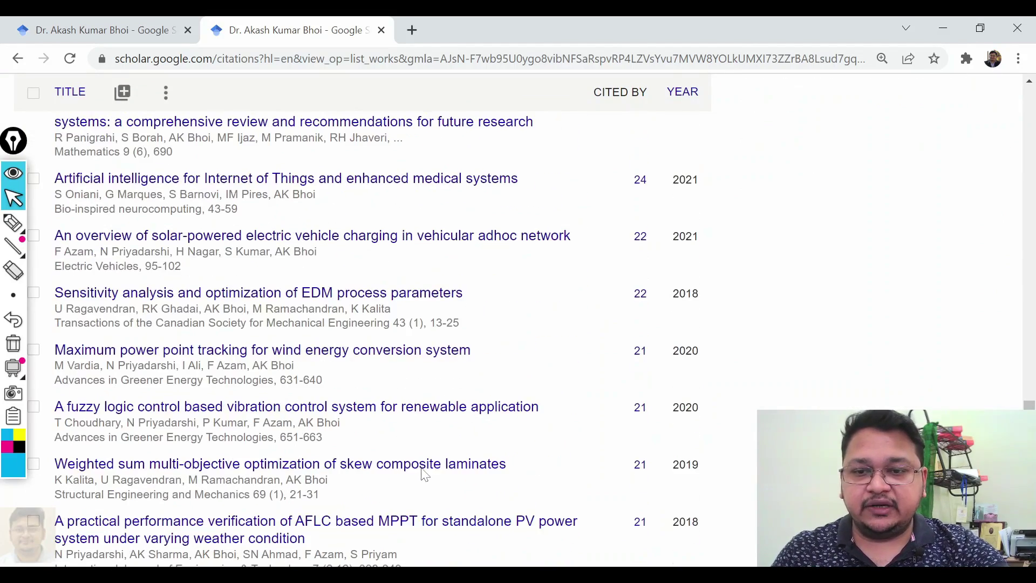
{"action": "scroll", "coordinate": [424, 474], "scroll_direction": "down", "scroll_amount": 2}
{"action": "left_click", "coordinate": [388, 515]}
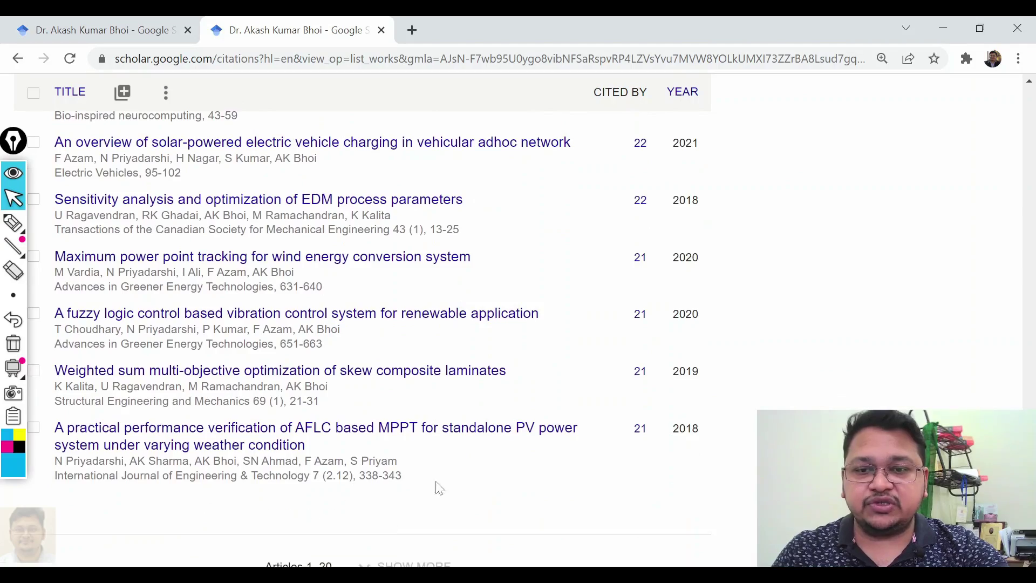
{"action": "scroll", "coordinate": [451, 472], "scroll_direction": "down", "scroll_amount": 7}
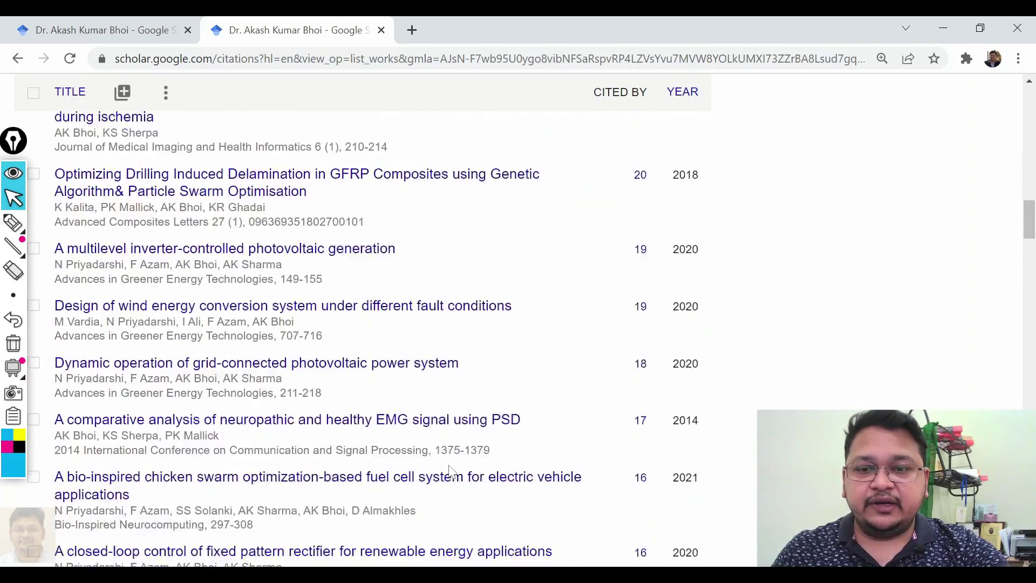
{"action": "scroll", "coordinate": [451, 472], "scroll_direction": "down", "scroll_amount": 18}
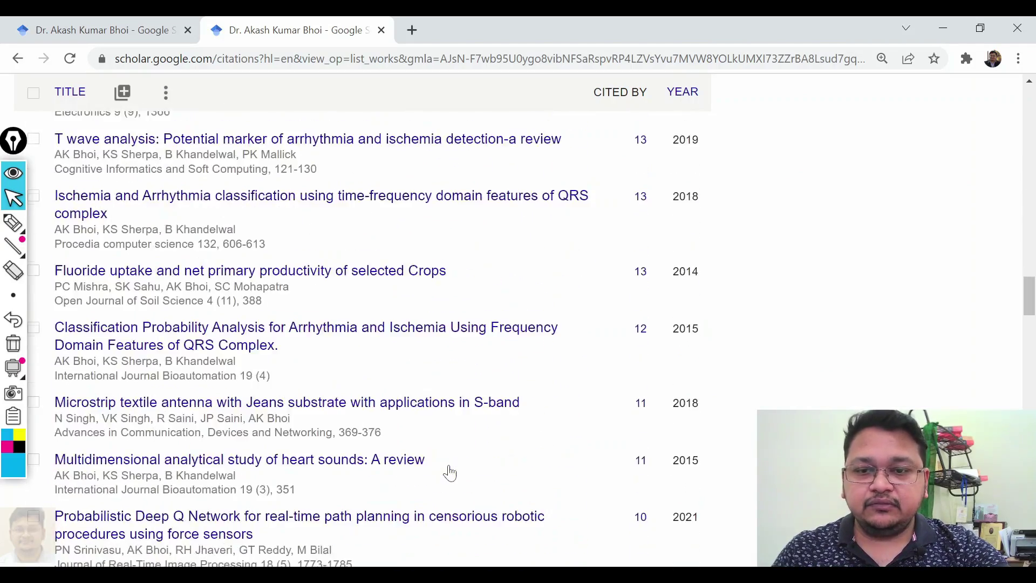
{"action": "scroll", "coordinate": [450, 473], "scroll_direction": "down", "scroll_amount": 20}
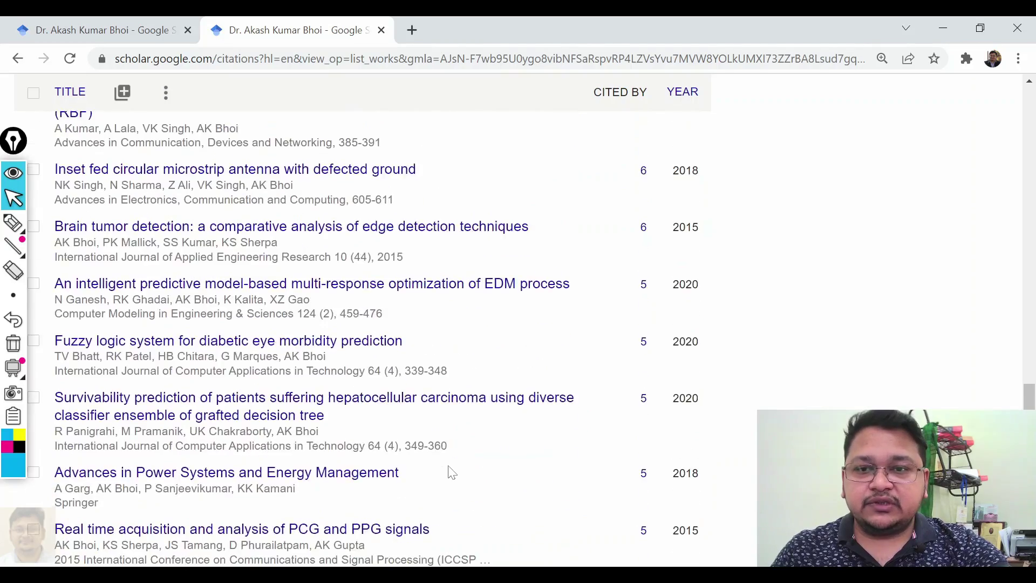
{"action": "scroll", "coordinate": [451, 474], "scroll_direction": "down", "scroll_amount": 20}
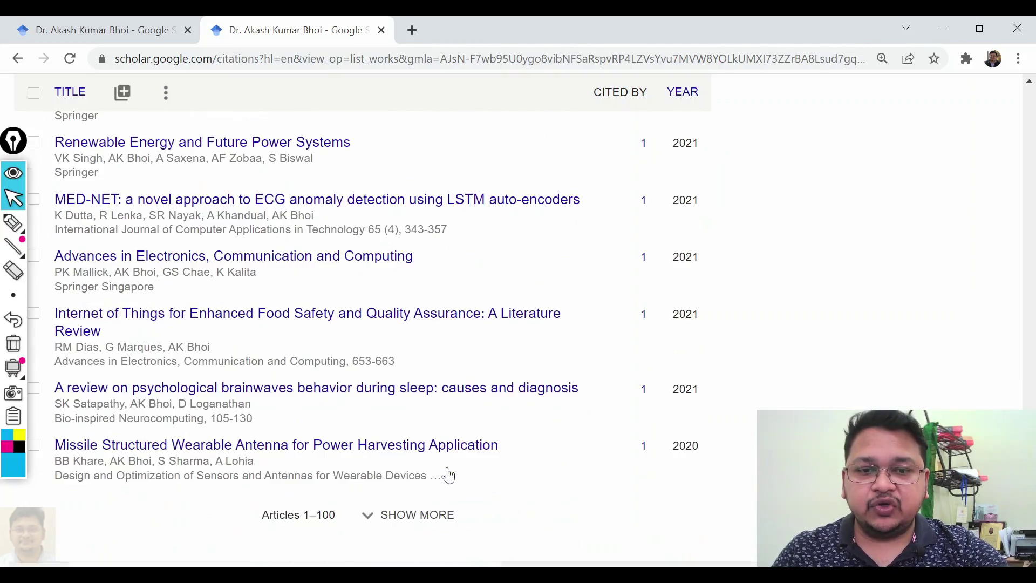
{"action": "left_click", "coordinate": [426, 515]}
{"action": "scroll", "coordinate": [454, 476], "scroll_direction": "down", "scroll_amount": 1}
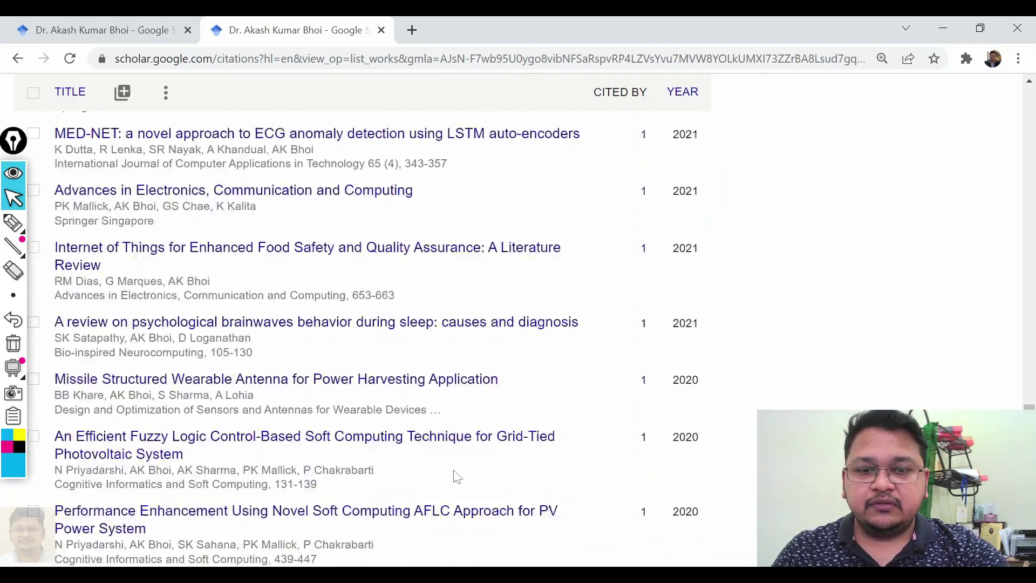
{"action": "scroll", "coordinate": [457, 477], "scroll_direction": "down", "scroll_amount": 20}
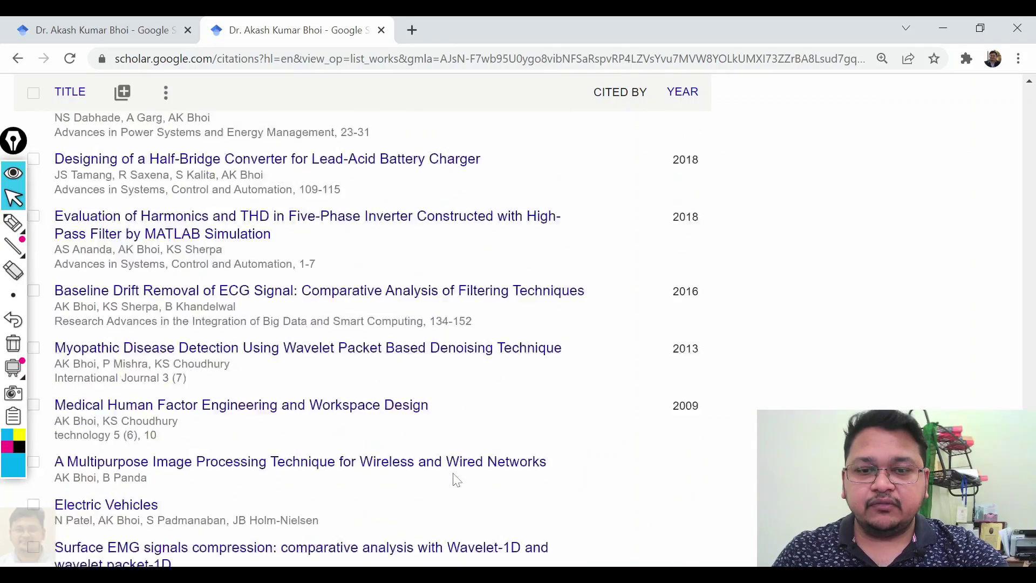
{"action": "scroll", "coordinate": [457, 479], "scroll_direction": "down", "scroll_amount": 4}
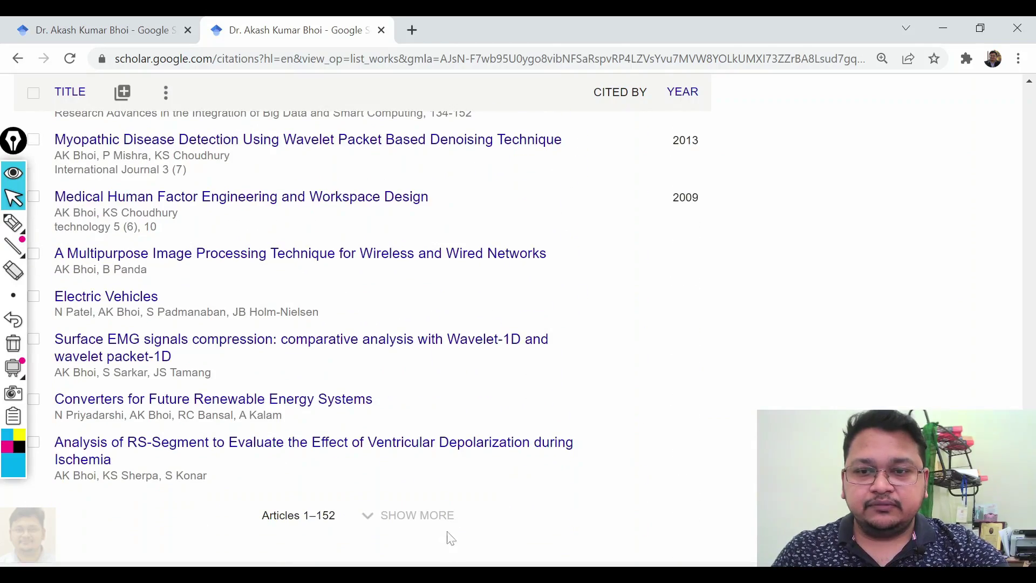
- Copy "Ball Throwing Machine" from the patent title in Notepad and search the expanded profile page for it
{"action": "key", "text": "alt+Tab"}
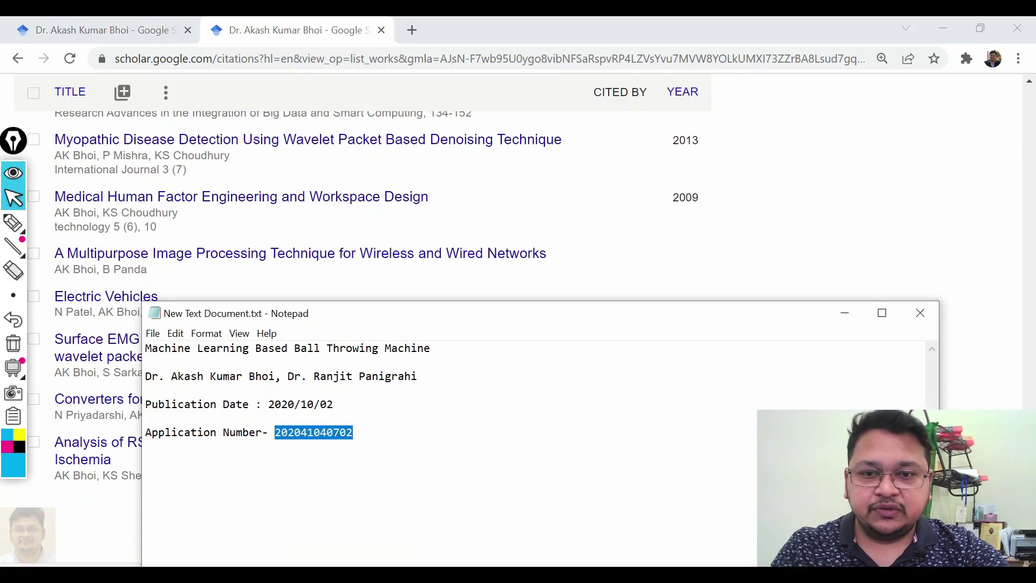
{"action": "key", "text": "Right"}
{"action": "double_click", "coordinate": [168, 348]}
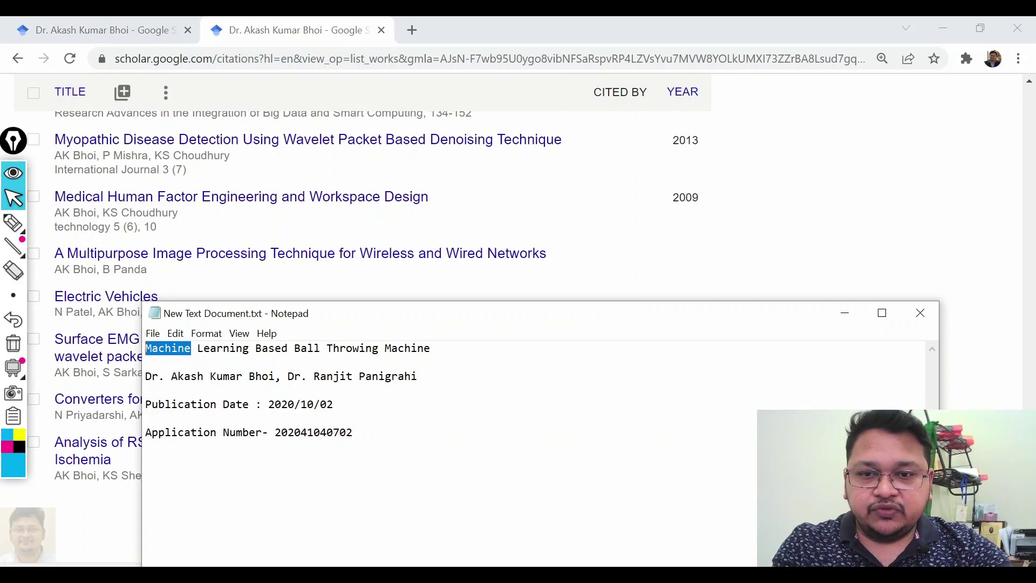
{"action": "left_click", "coordinate": [288, 348]}
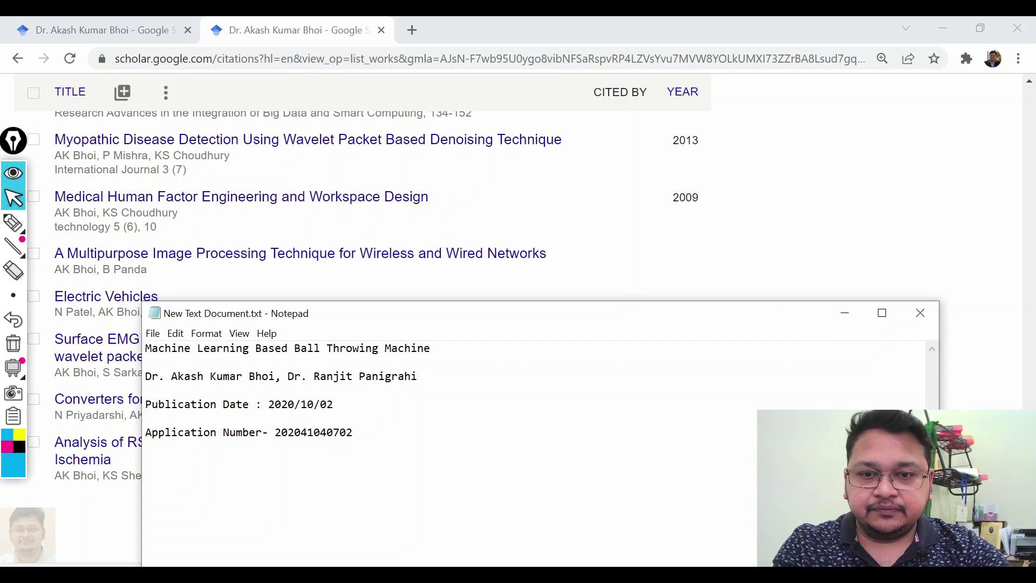
{"action": "left_click_drag", "start_coordinate": [295, 348], "coordinate": [430, 349]}
{"action": "key", "text": "ctrl+c"}
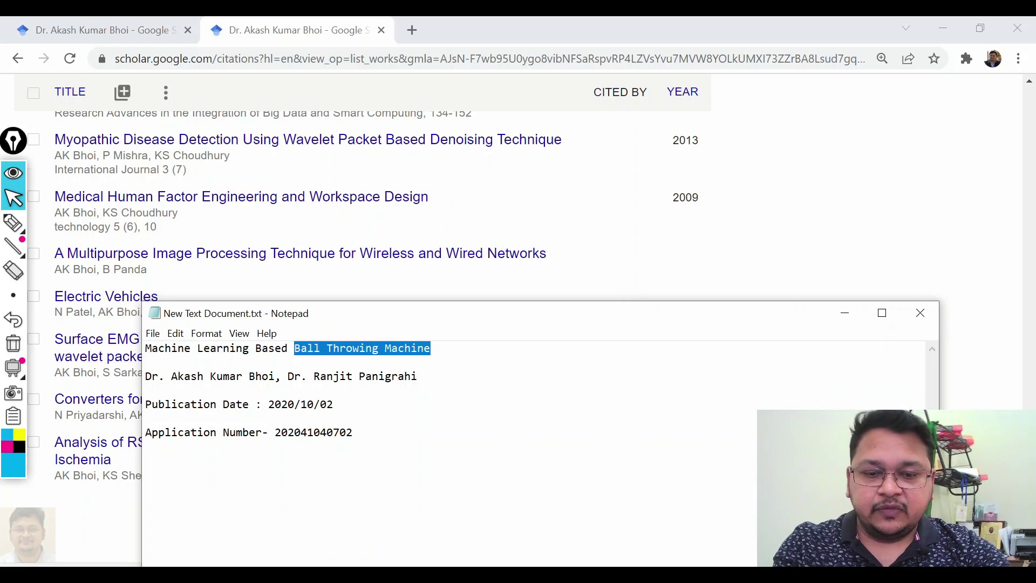
{"action": "left_click", "coordinate": [848, 265]}
{"action": "key", "text": "ctrl+f"}
{"action": "key", "text": "ctrl+v"}
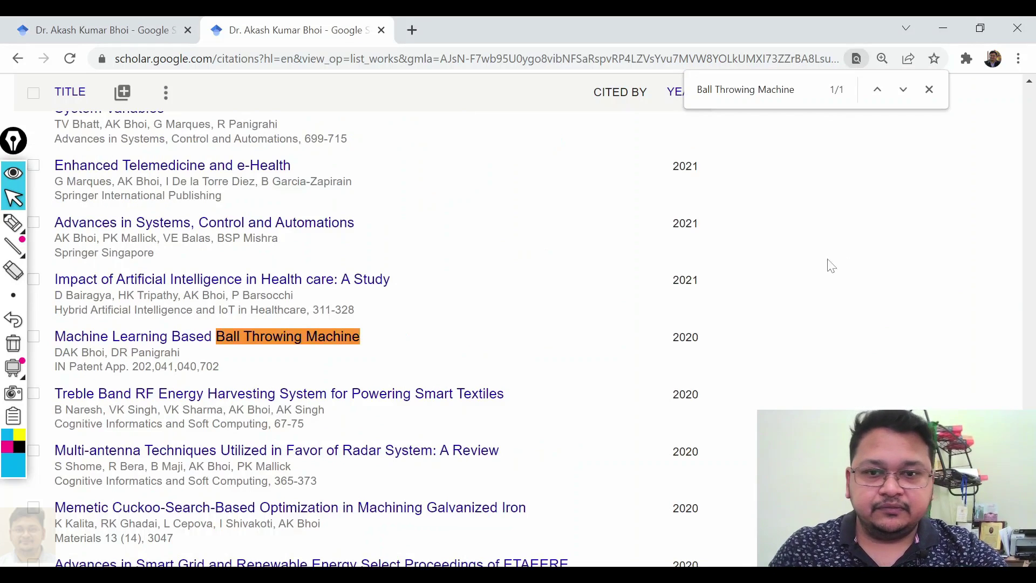
- Circle the "Machine Learning Based Ball Throwing Machine" entry with the annotation pen and return to the normal pointer
{"action": "left_click", "coordinate": [12, 221]}
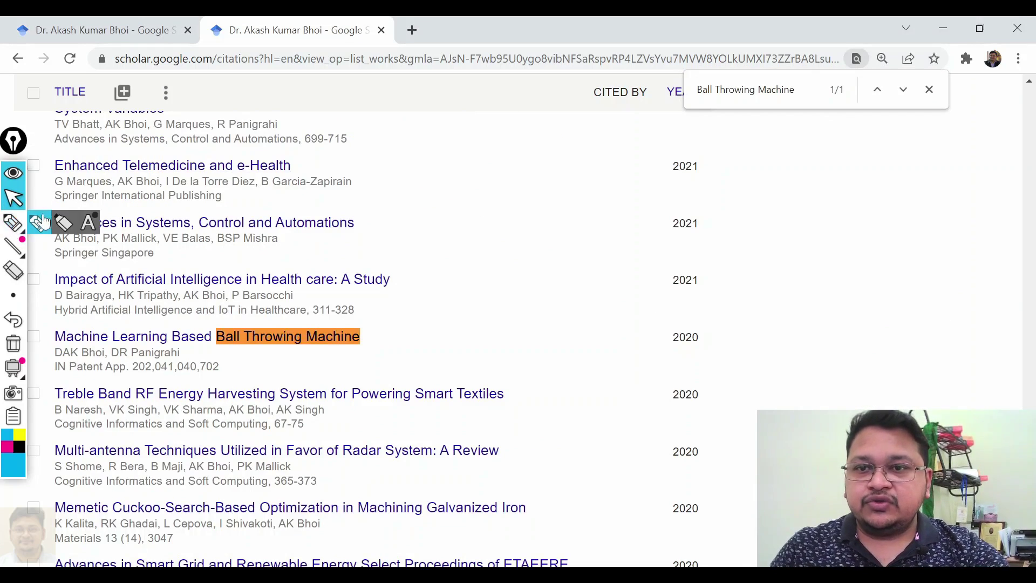
{"action": "mouse_move", "coordinate": [271, 311]}
{"action": "left_mouse_down"}
{"action": "mouse_move", "coordinate": [53, 317]}
{"action": "mouse_move", "coordinate": [167, 391]}
{"action": "mouse_move", "coordinate": [643, 383]}
{"action": "mouse_move", "coordinate": [648, 322]}
{"action": "mouse_move", "coordinate": [328, 324]}
{"action": "mouse_move", "coordinate": [261, 310]}
{"action": "left_mouse_up"}
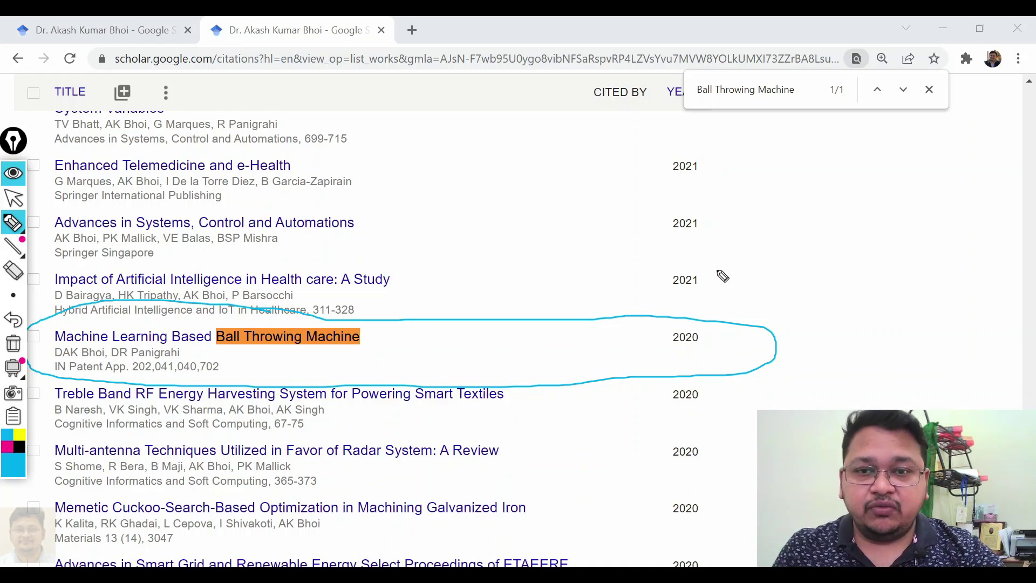
{"action": "left_click", "coordinate": [14, 198]}
- Open the manual article form, examine the Thesis, Court case and Other types, and close the page search and the form without saving
{"action": "scroll", "coordinate": [258, 259], "scroll_direction": "up", "scroll_amount": 6}
{"action": "scroll", "coordinate": [258, 255], "scroll_direction": "up", "scroll_amount": 8}
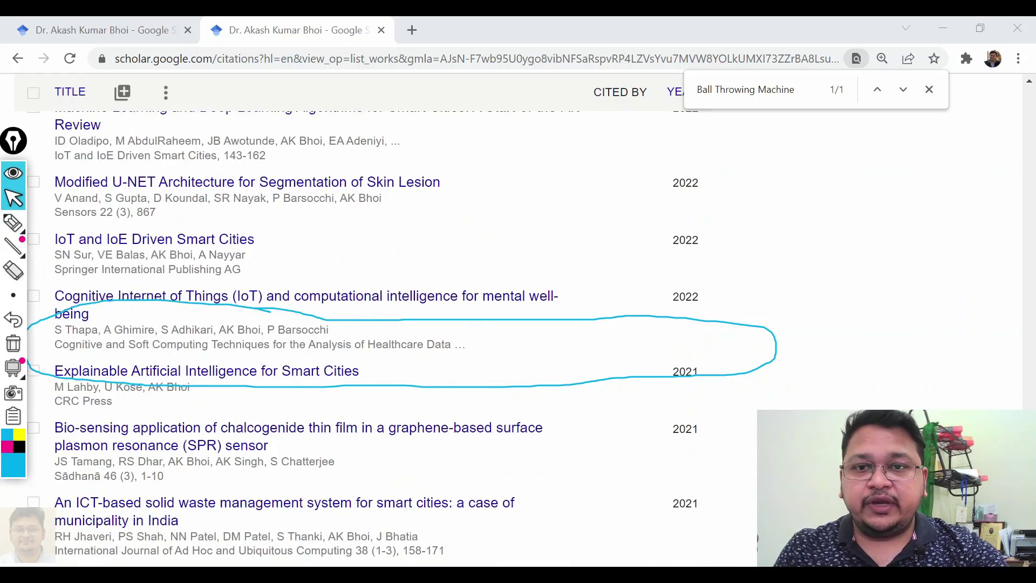
{"action": "left_click", "coordinate": [166, 92]}
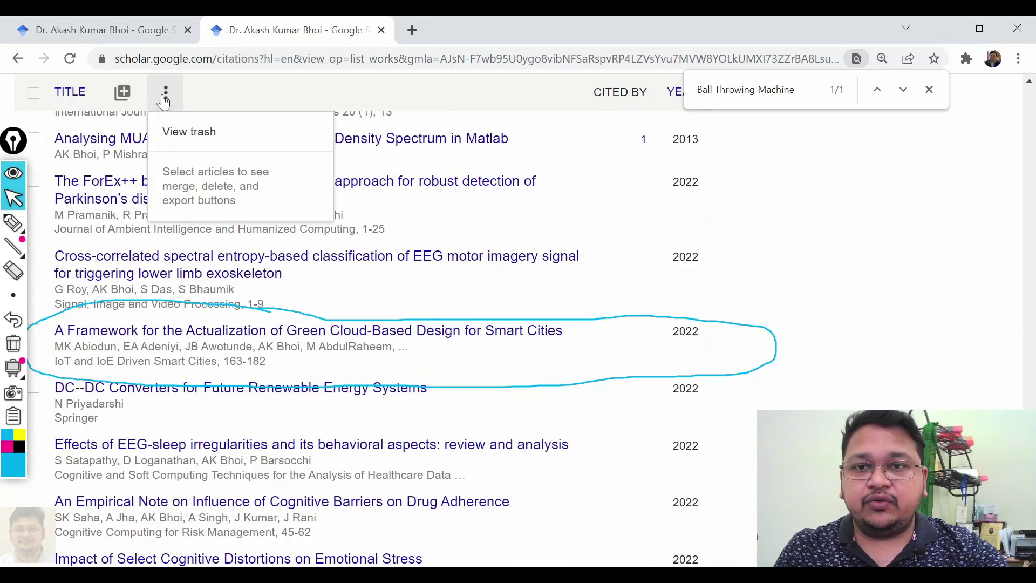
{"action": "left_click", "coordinate": [122, 92]}
{"action": "left_click", "coordinate": [157, 184]}
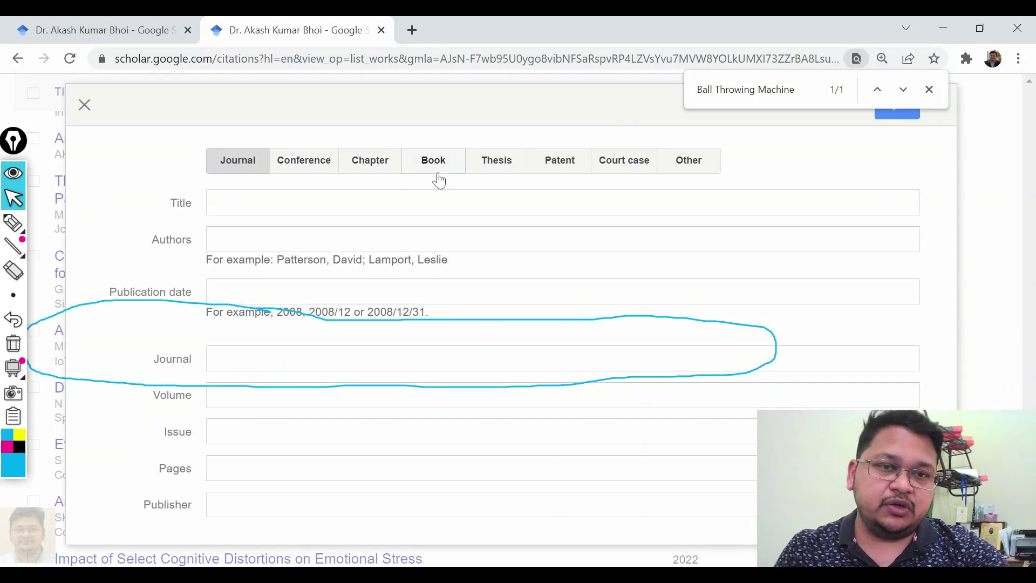
{"action": "left_click", "coordinate": [493, 164]}
{"action": "left_click", "coordinate": [615, 165]}
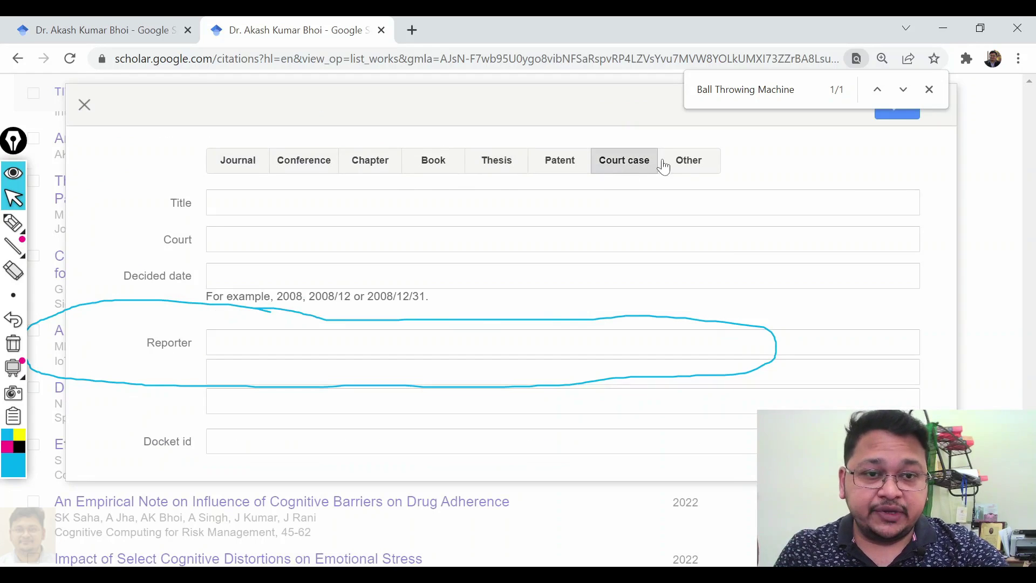
{"action": "left_click", "coordinate": [683, 161]}
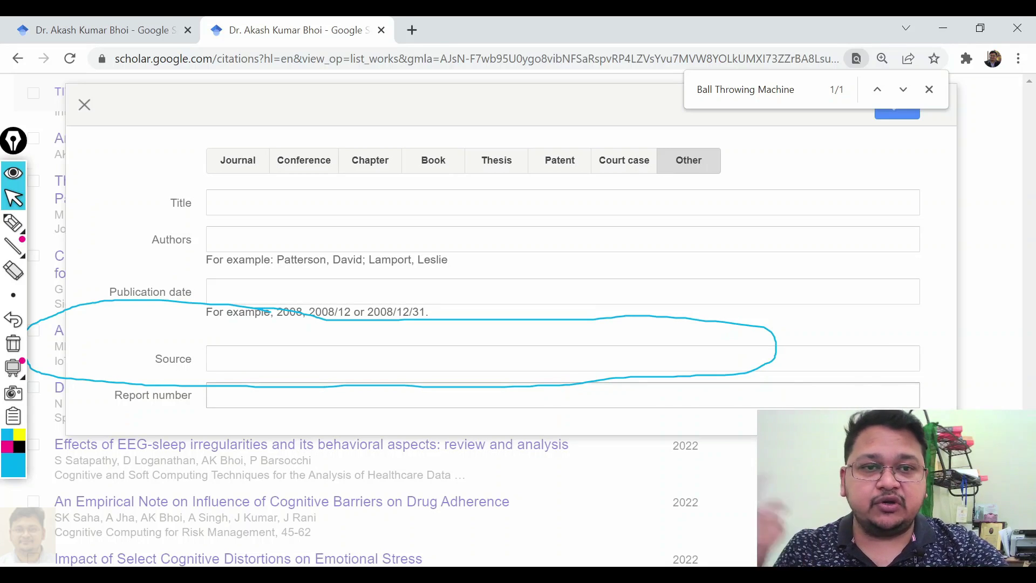
{"action": "left_click", "coordinate": [929, 90]}
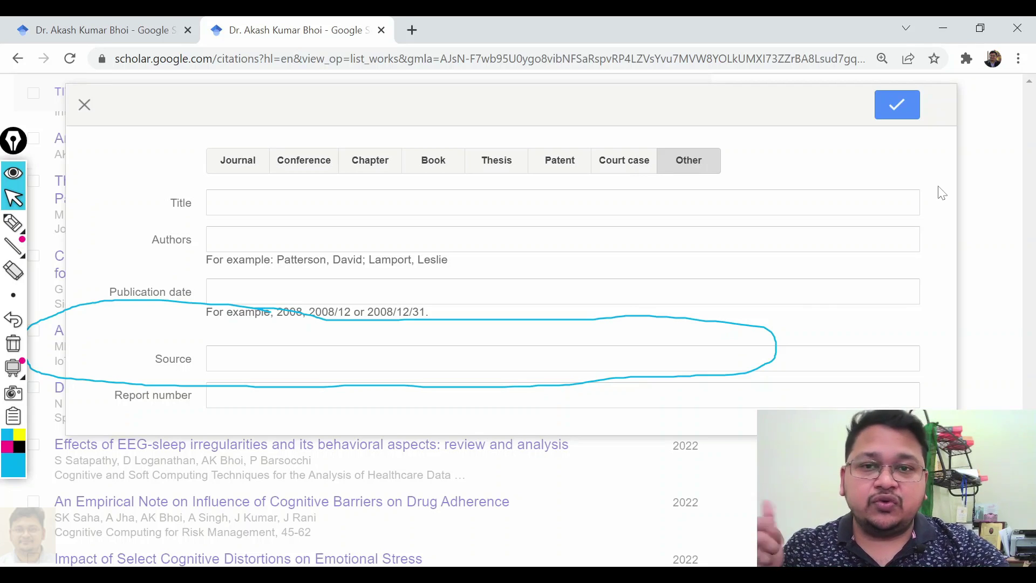
{"action": "left_click", "coordinate": [84, 104]}
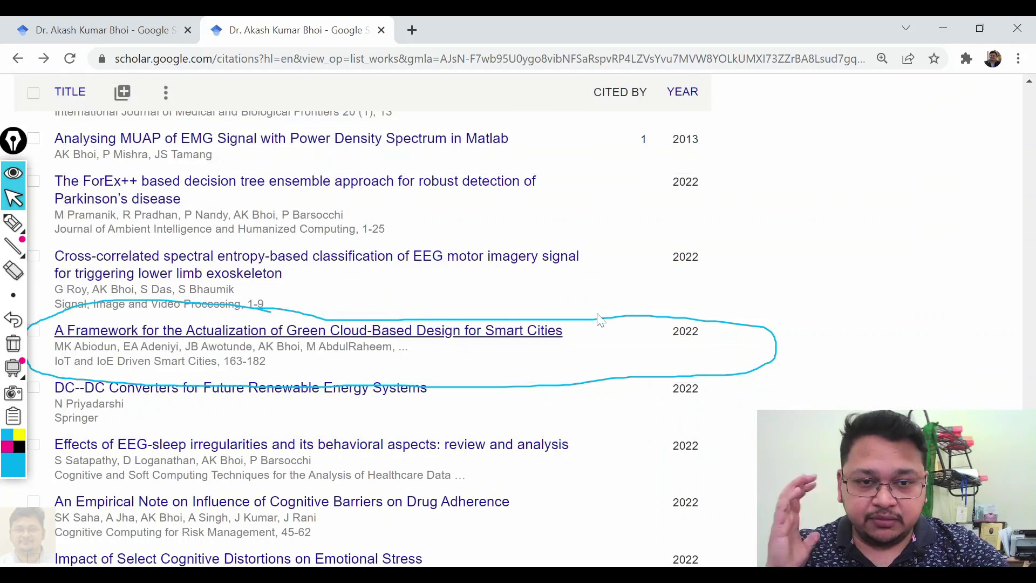
- Return to the top of the profile page, where the profile details and citation metrics are
{"action": "scroll", "coordinate": [939, 255], "scroll_direction": "up", "scroll_amount": 20}
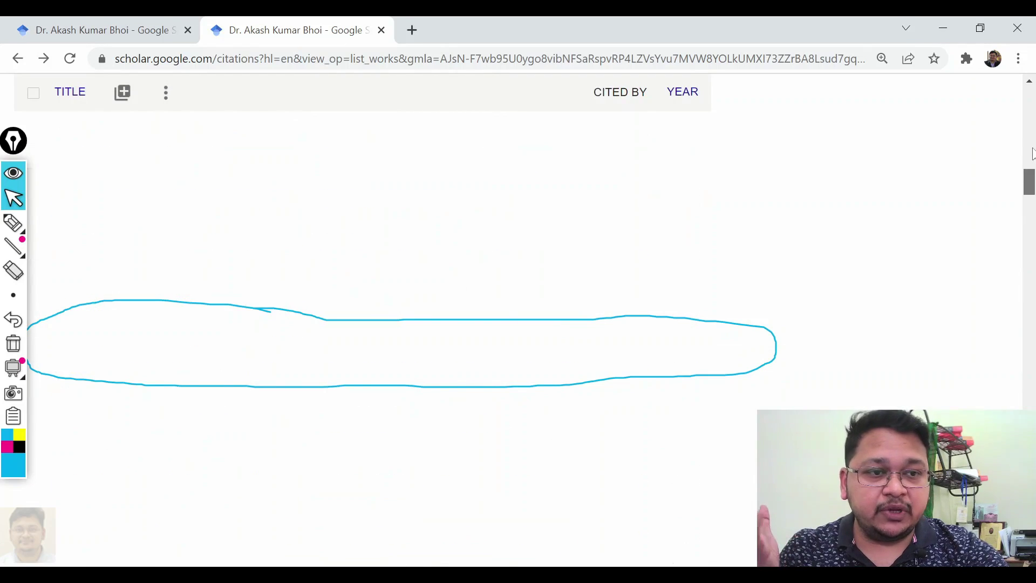
{"action": "scroll", "coordinate": [939, 255], "scroll_direction": "down", "scroll_amount": 20}
{"action": "scroll", "coordinate": [1028, 131], "scroll_direction": "up", "scroll_amount": 15}
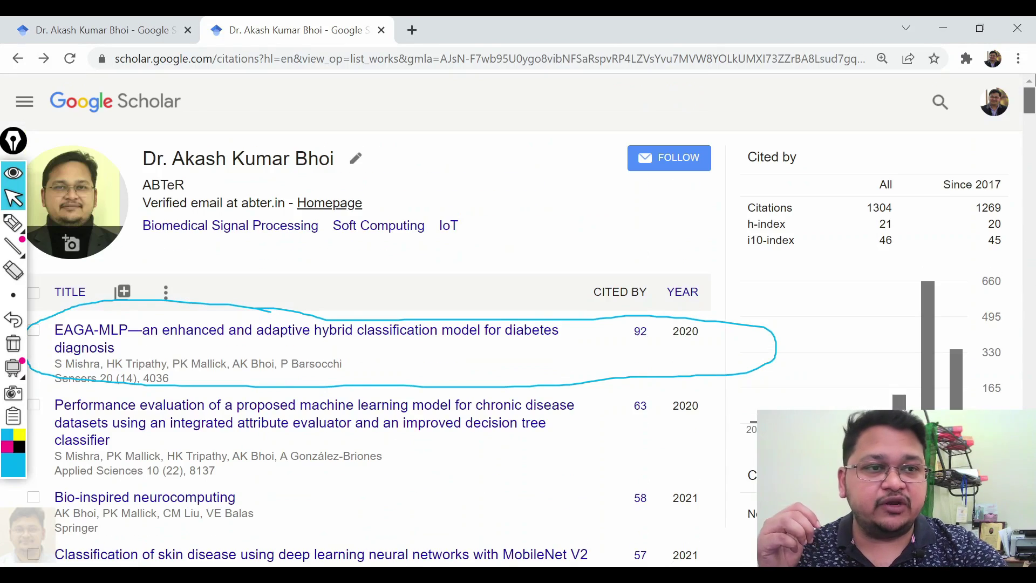